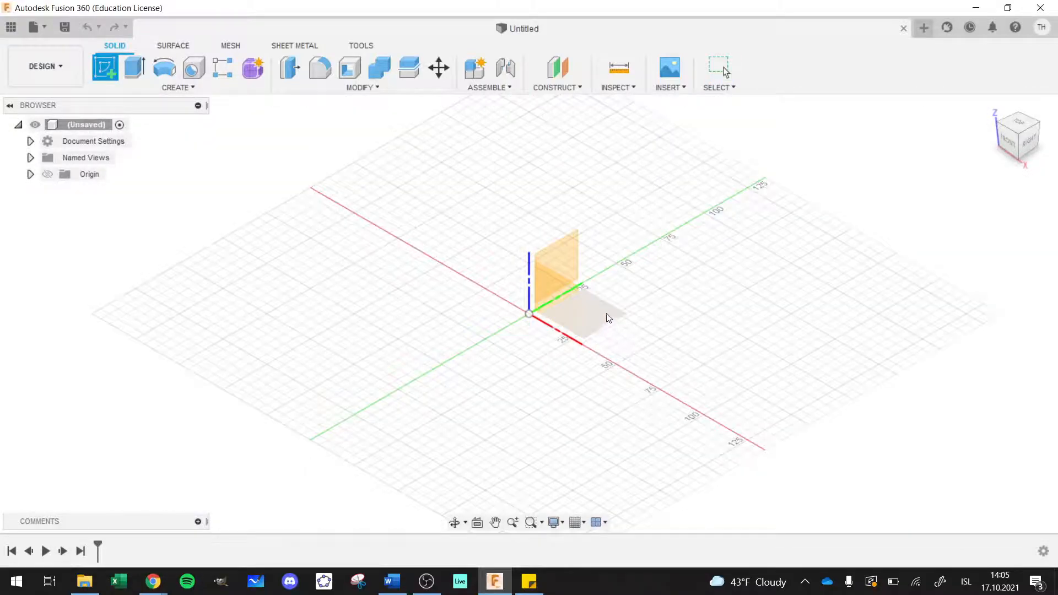
Sketch a circle about 85 mm in diameter centred on the origin of the horizontal XY plane and finish the sketch
click(606, 314)
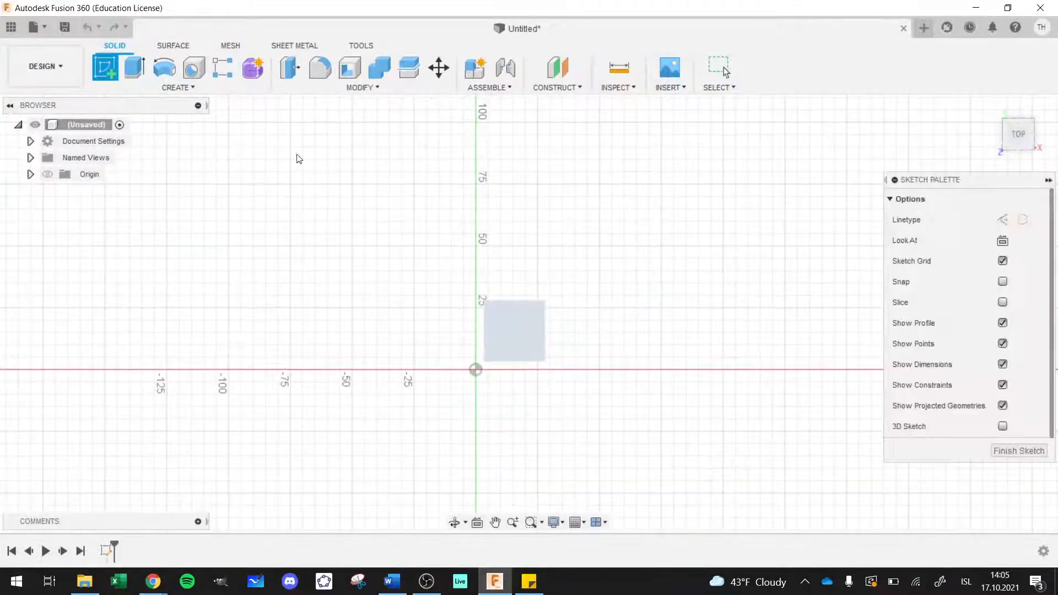
click(164, 70)
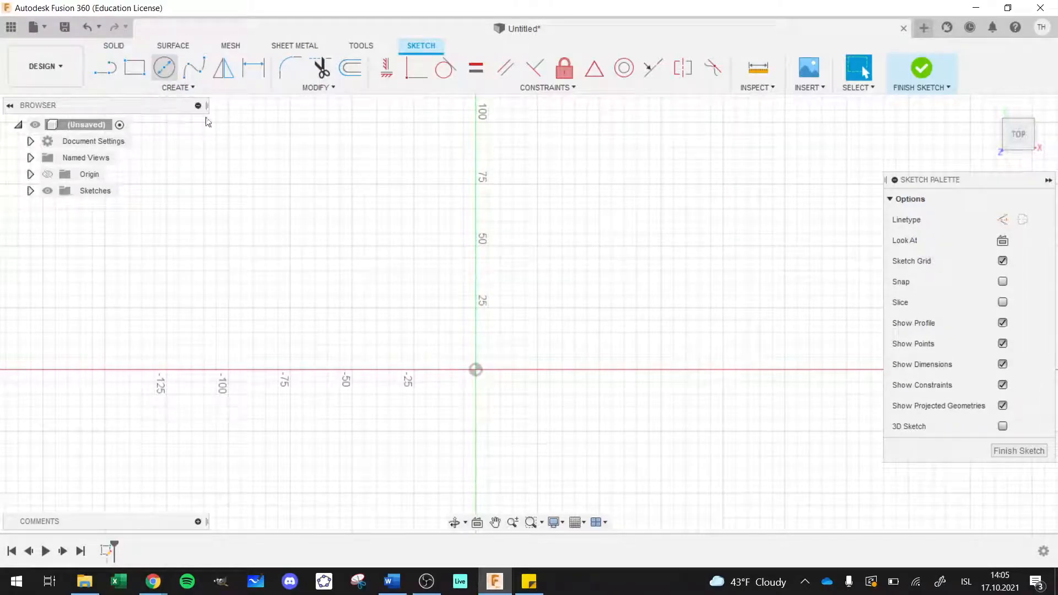
click(475, 369)
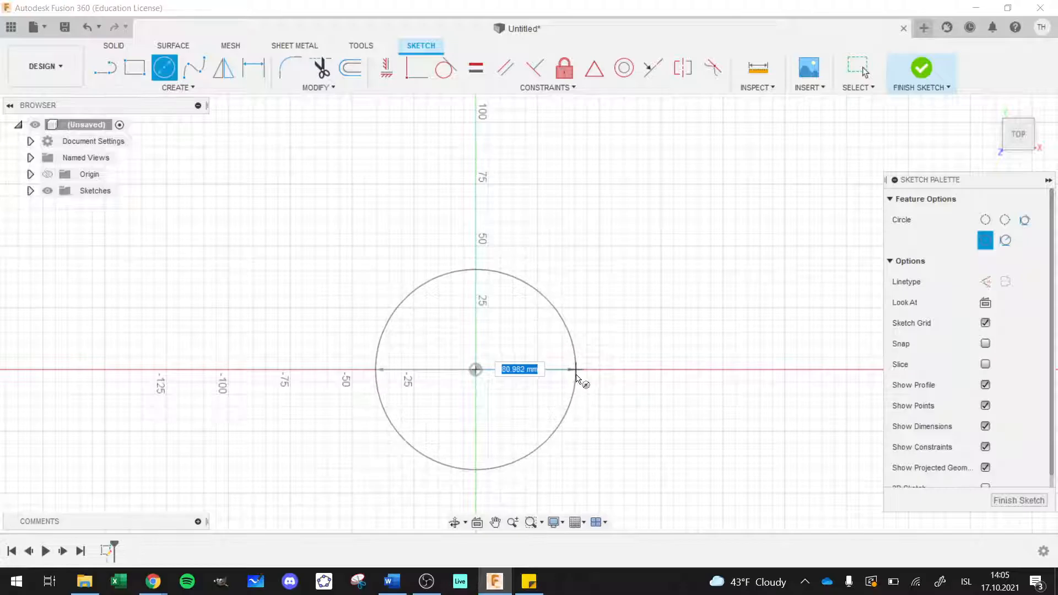
click(582, 377)
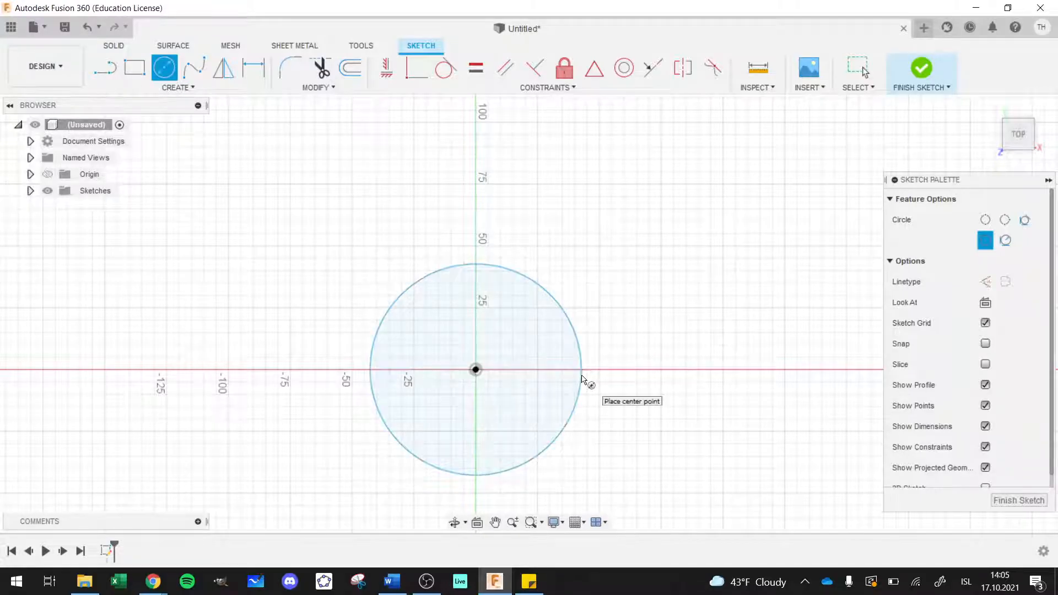
click(920, 71)
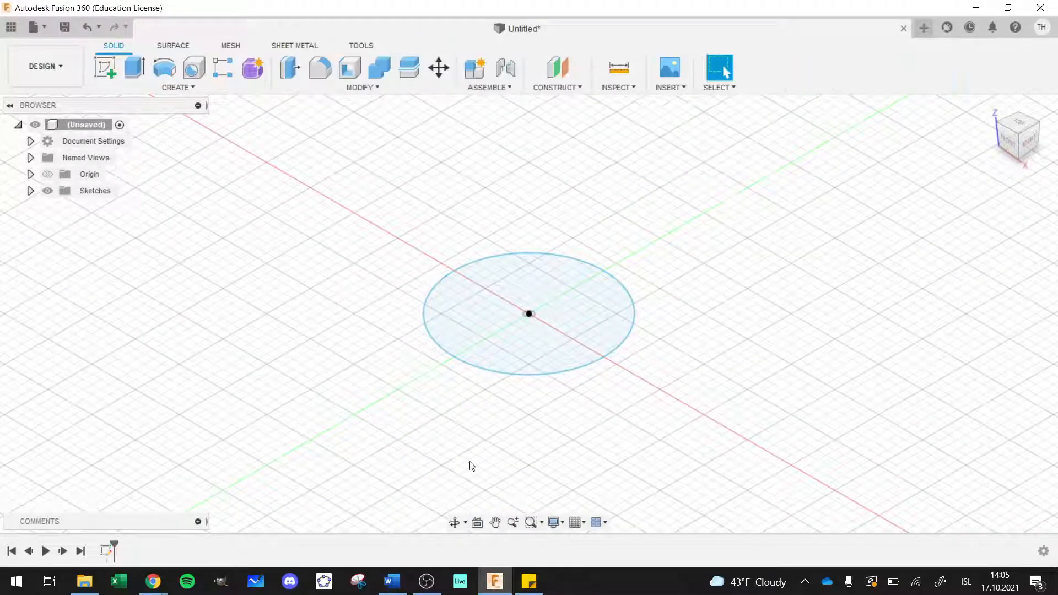
Create a construction plane offset 100 mm above the XY plane
click(496, 523)
drag(713, 305, 717, 365)
drag(538, 378, 542, 386)
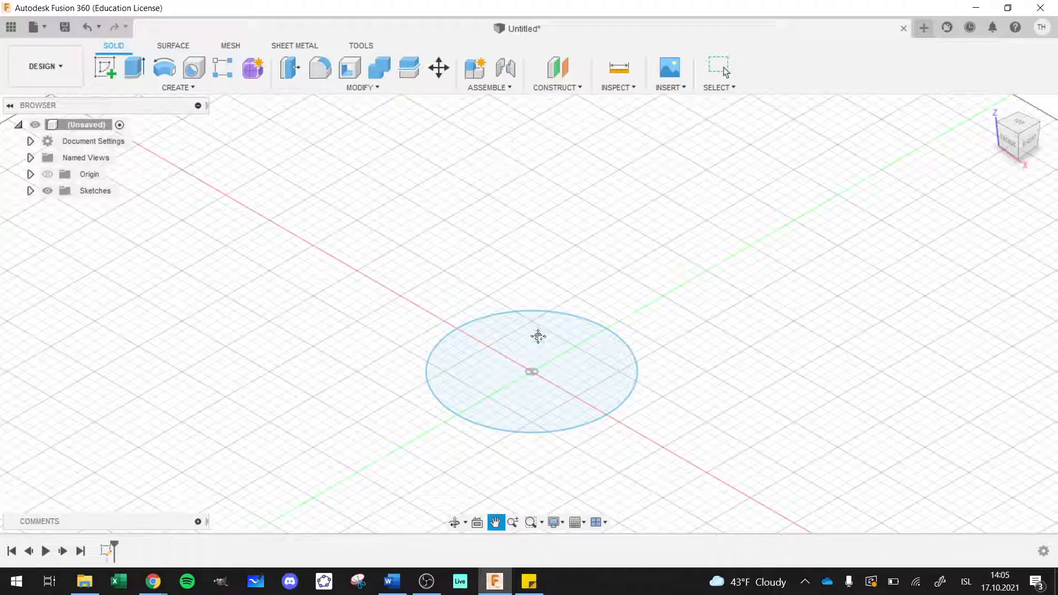
click(561, 88)
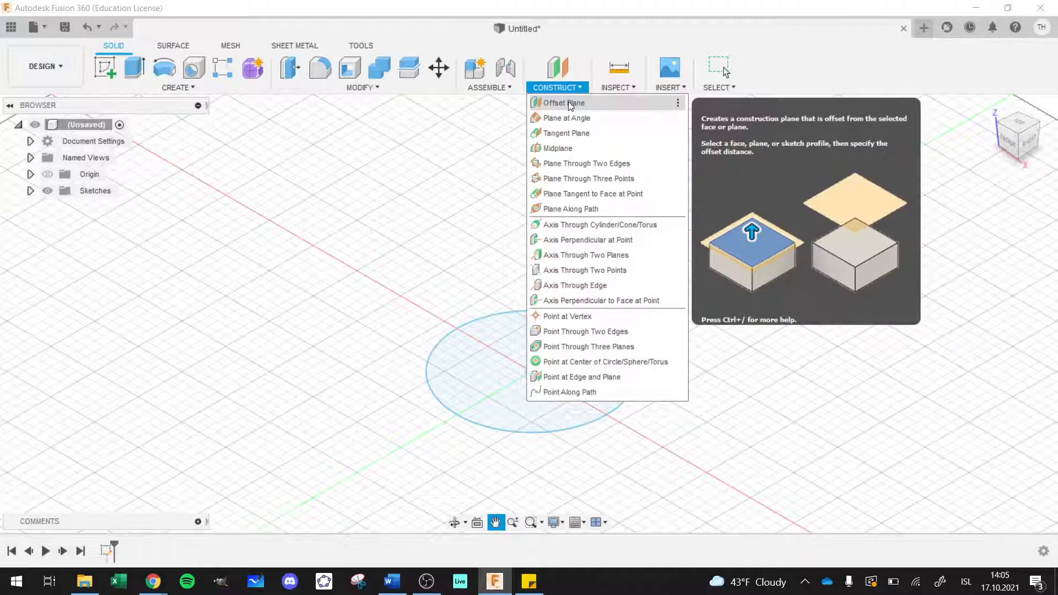
click(570, 105)
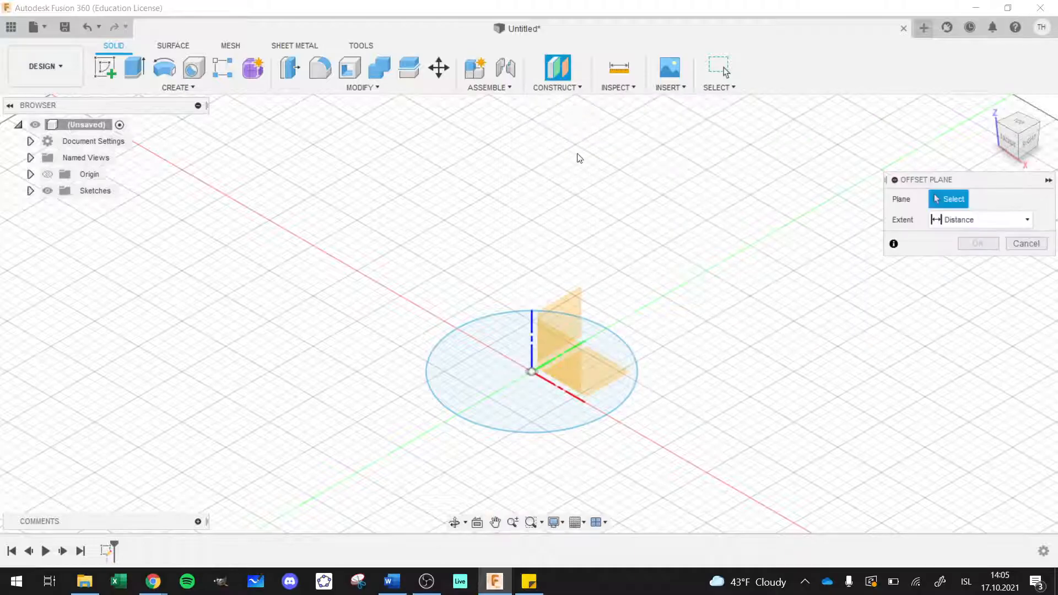
click(612, 373)
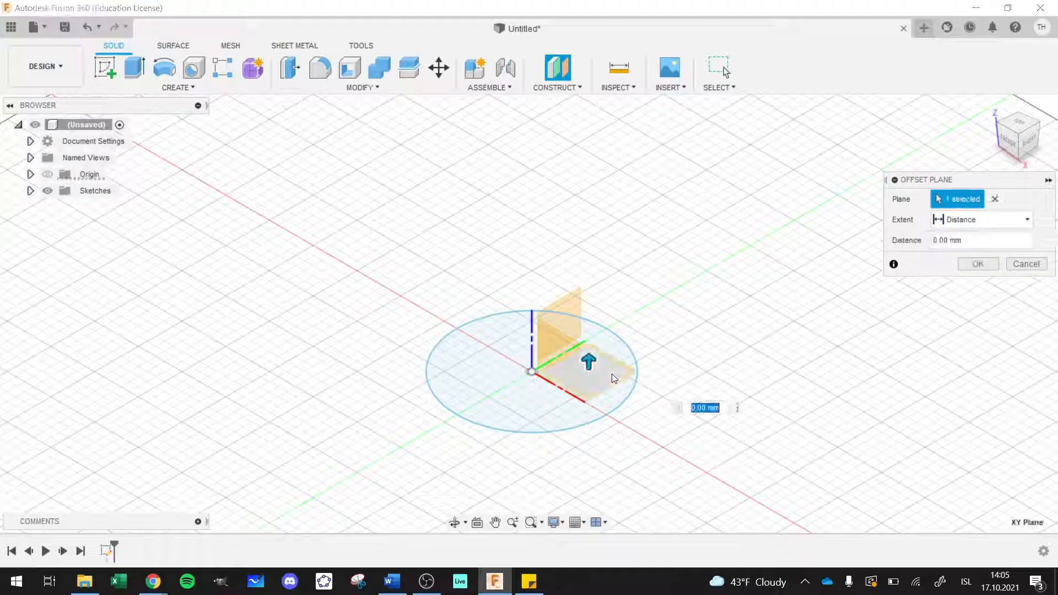
drag(588, 362, 573, 160)
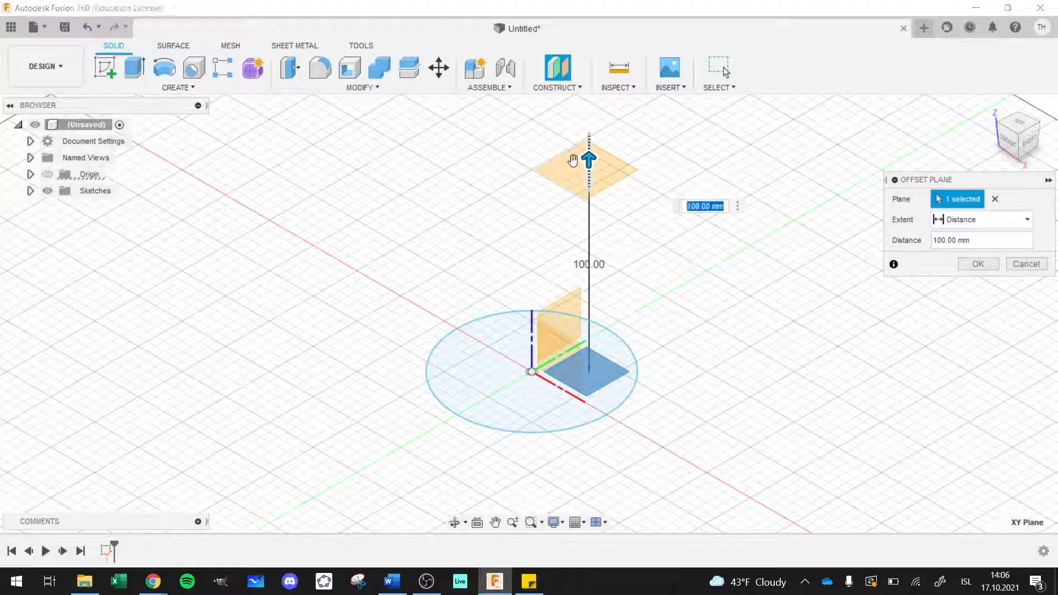
click(974, 265)
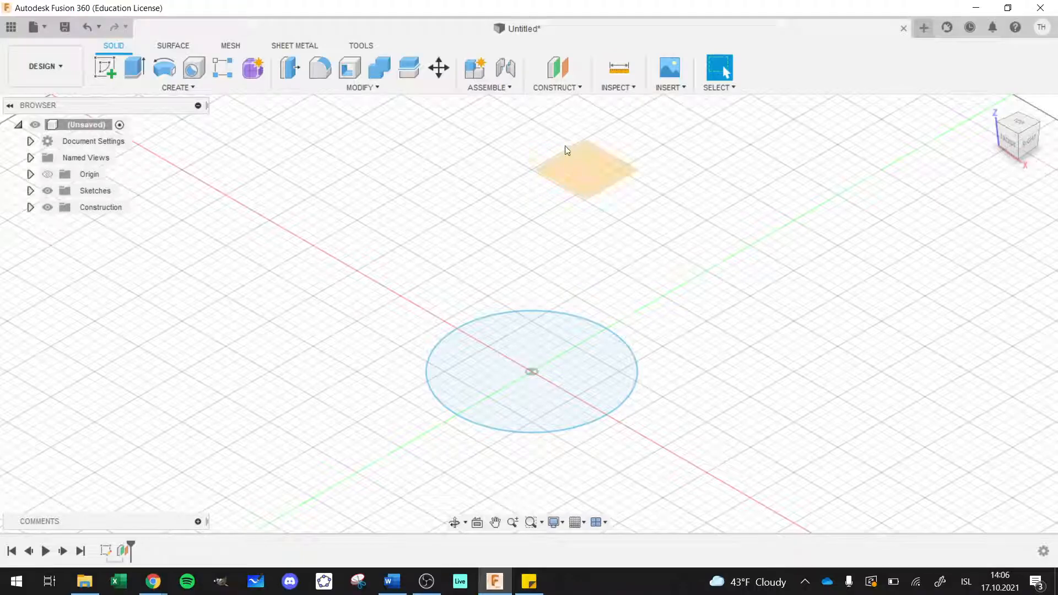
Sketch a two-point rectangle about 87 by 88 mm around the circle's outline on the offset plane and finish the sketch
click(187, 88)
click(172, 126)
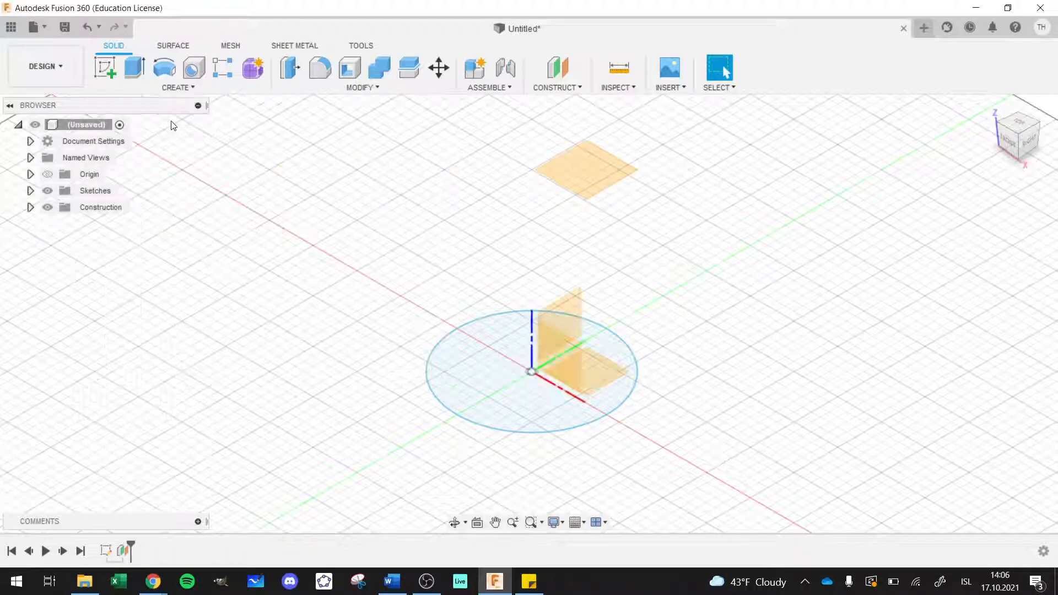
click(596, 174)
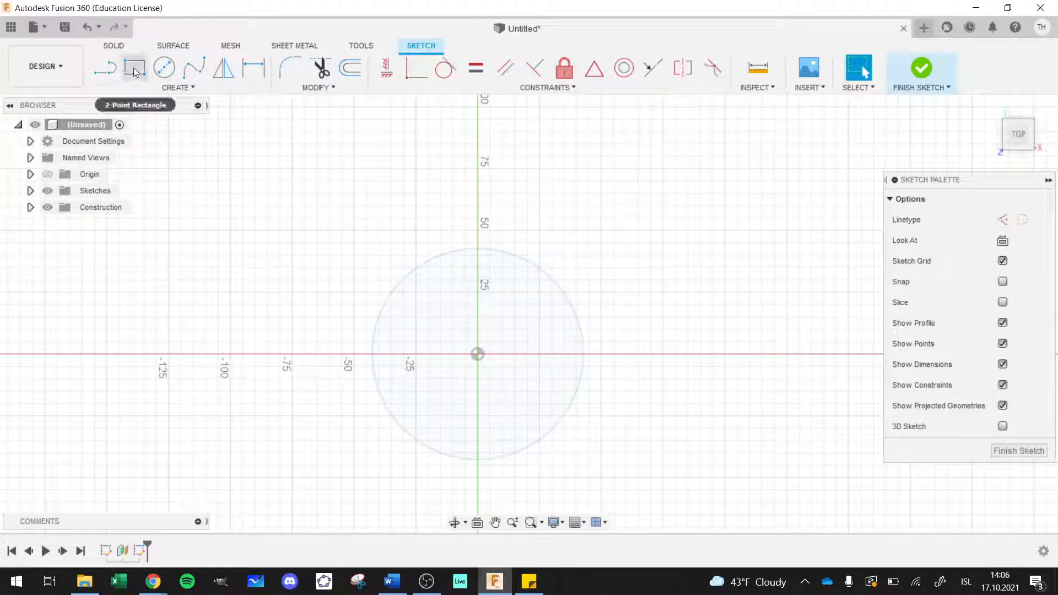
click(134, 71)
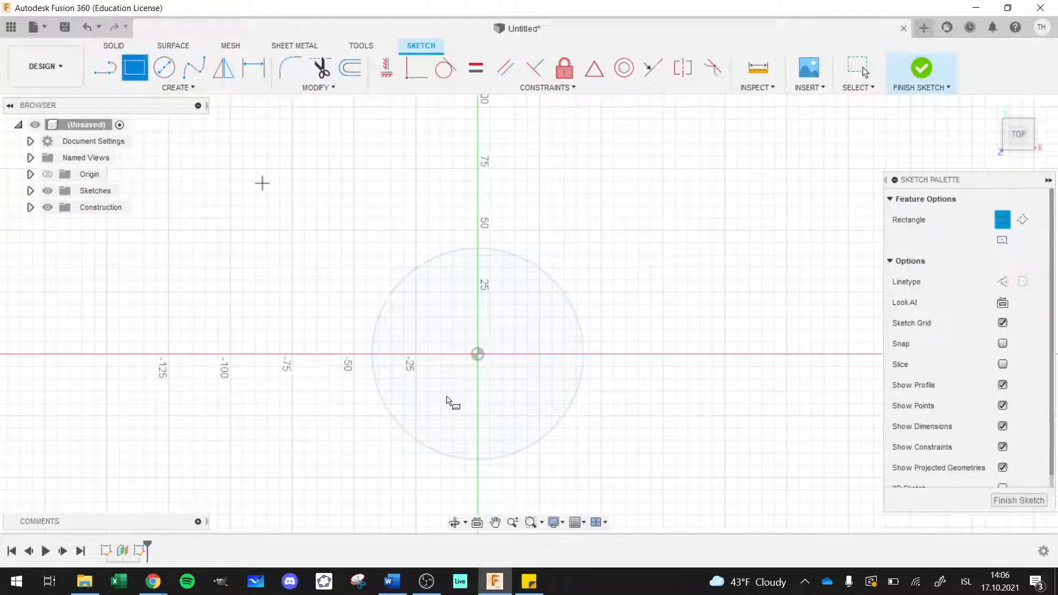
click(372, 245)
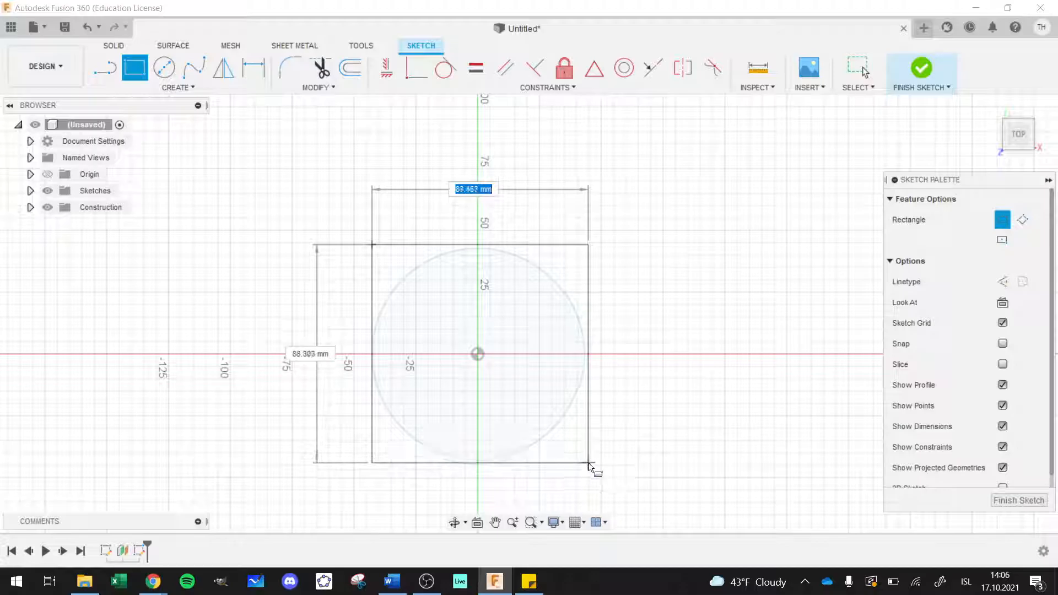
click(588, 464)
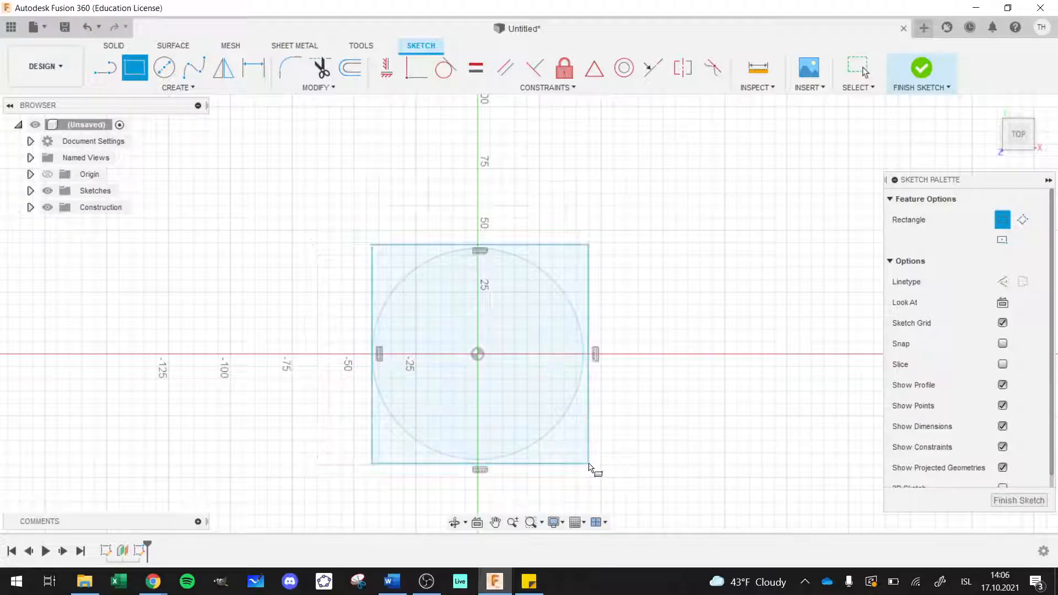
click(919, 70)
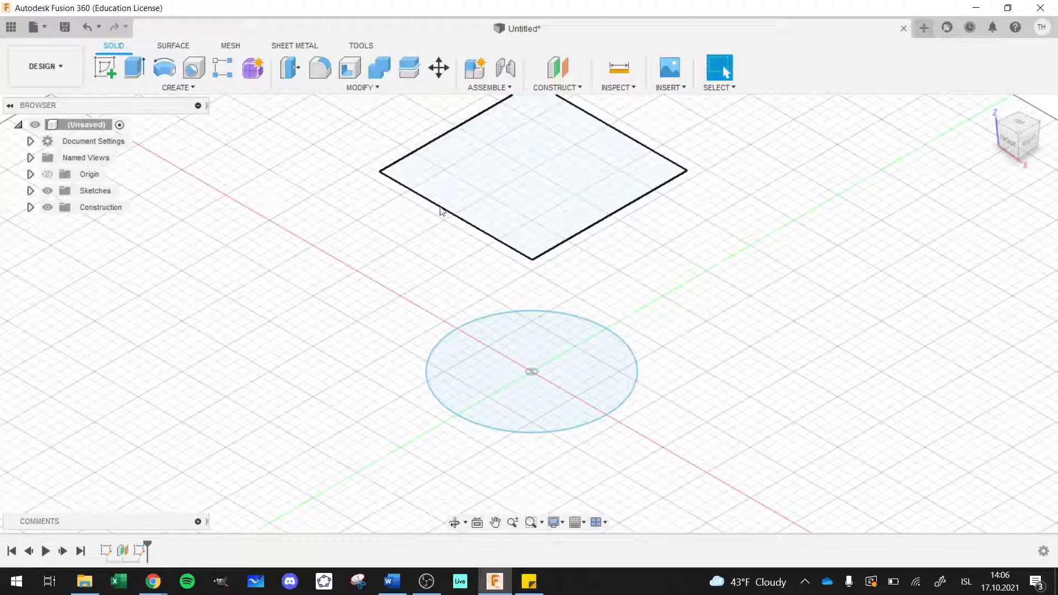
Loft from the base circle to the rectangle above it as a new body
click(179, 87)
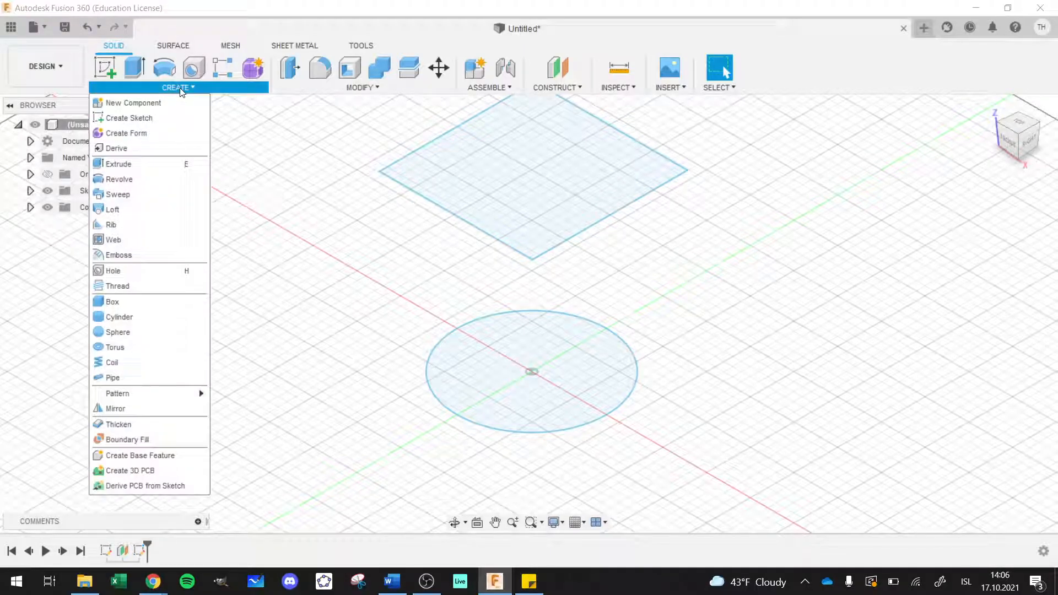
click(161, 215)
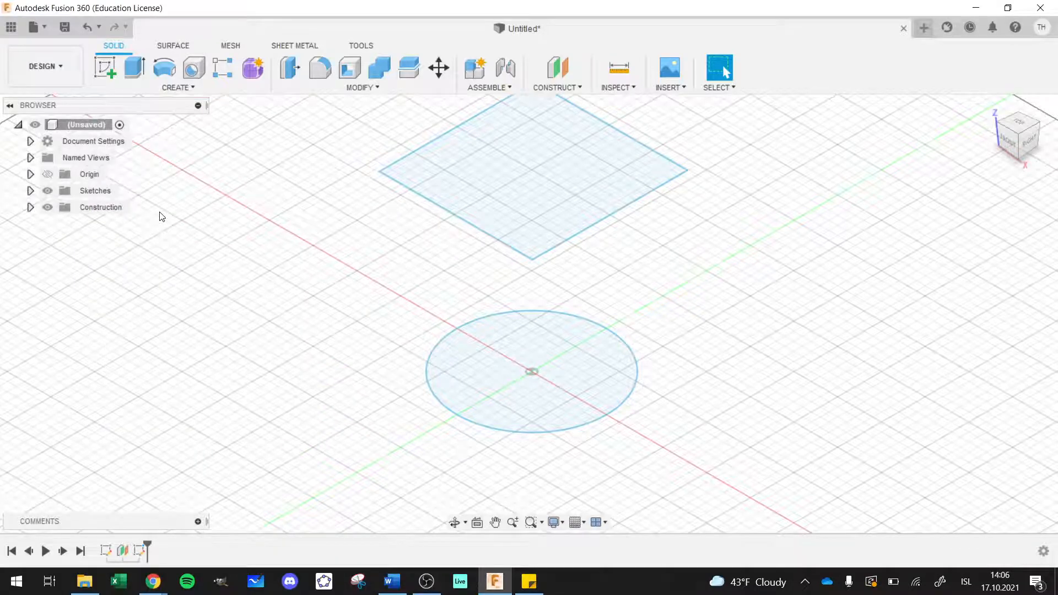
click(457, 388)
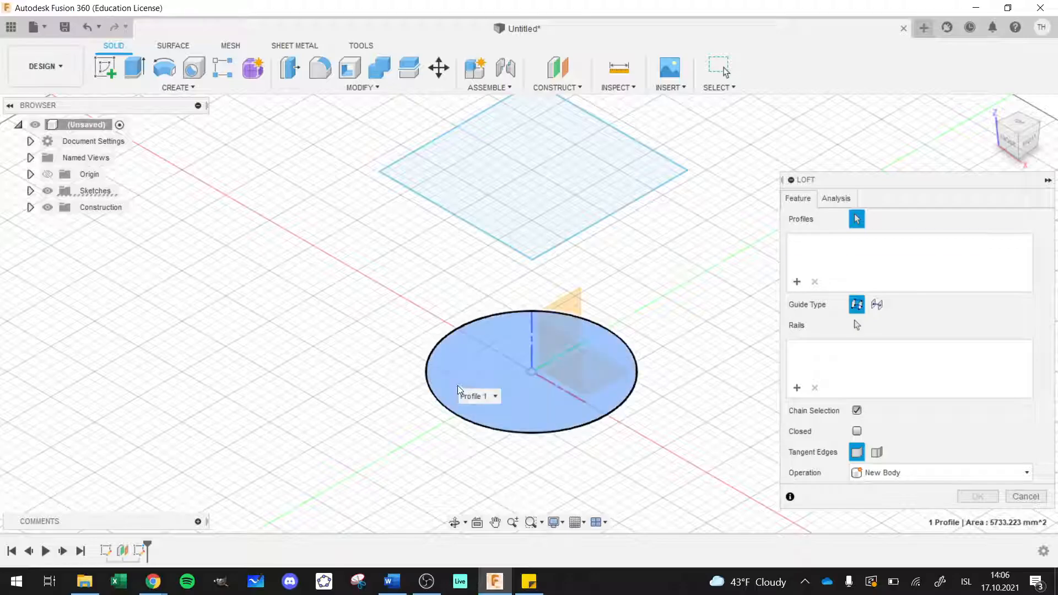
click(479, 209)
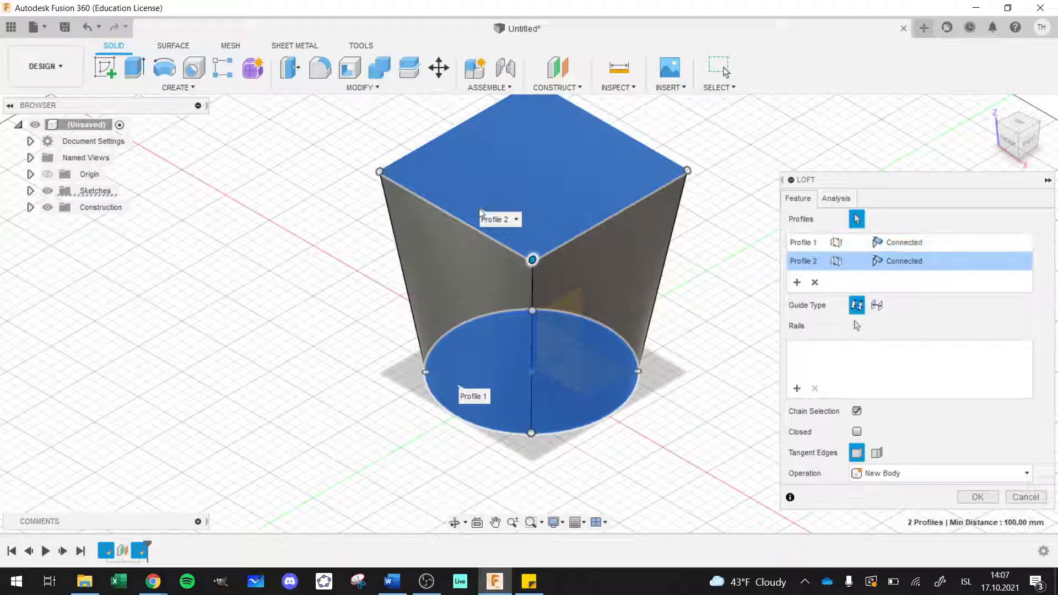
click(977, 497)
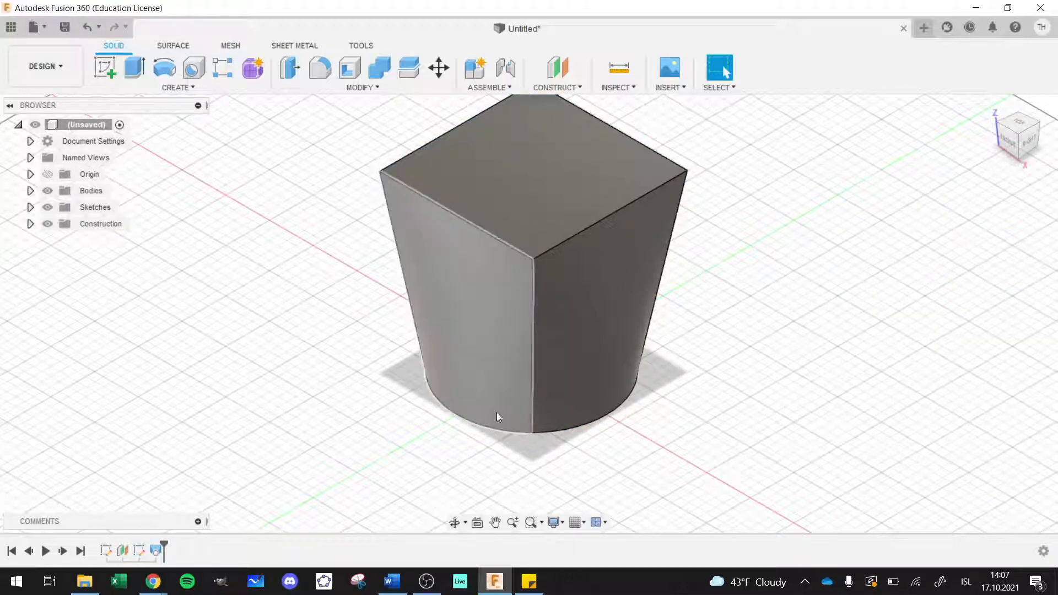
Sketch a circle about 69 mm in diameter on the XY plane, centred on the X axis beside the lofted body, and finish the sketch
click(454, 522)
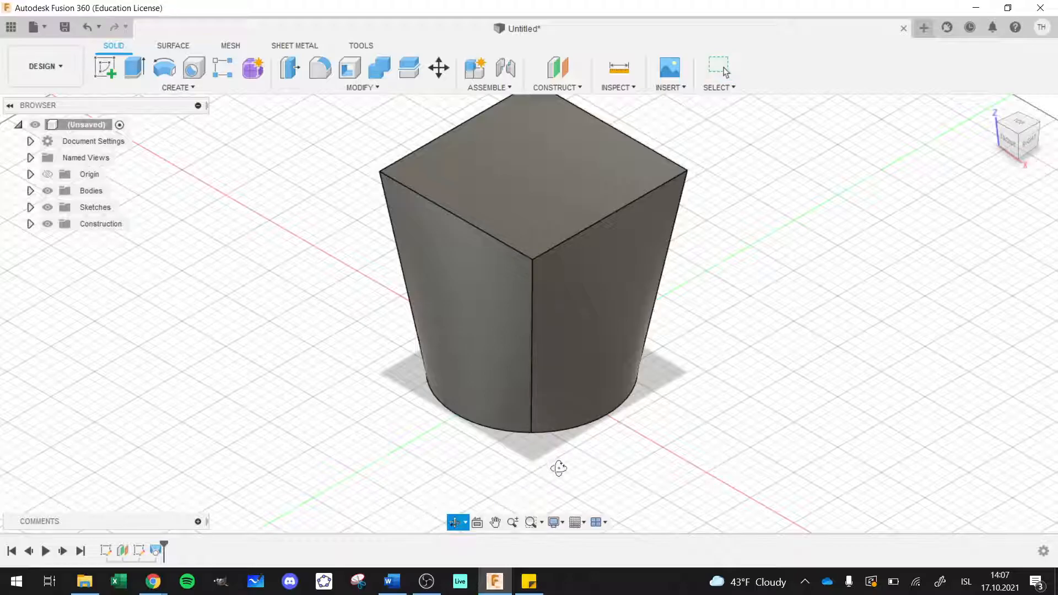
drag(582, 375, 612, 420)
mouse_move(696, 421)
mouse_down()
mouse_move(696, 279)
mouse_move(708, 470)
mouse_move(705, 425)
mouse_up()
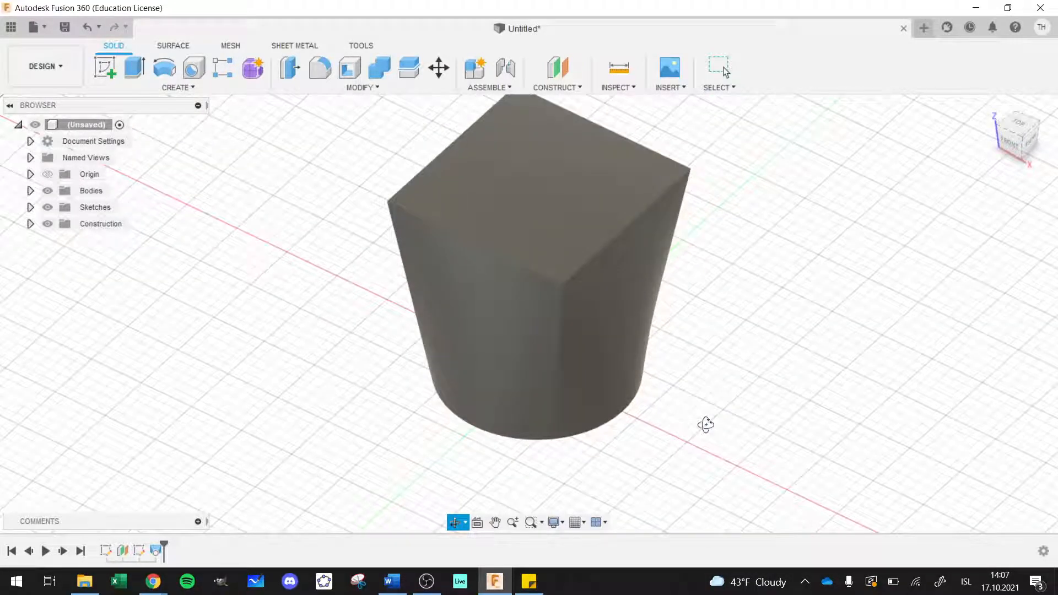
click(495, 522)
drag(763, 467, 682, 415)
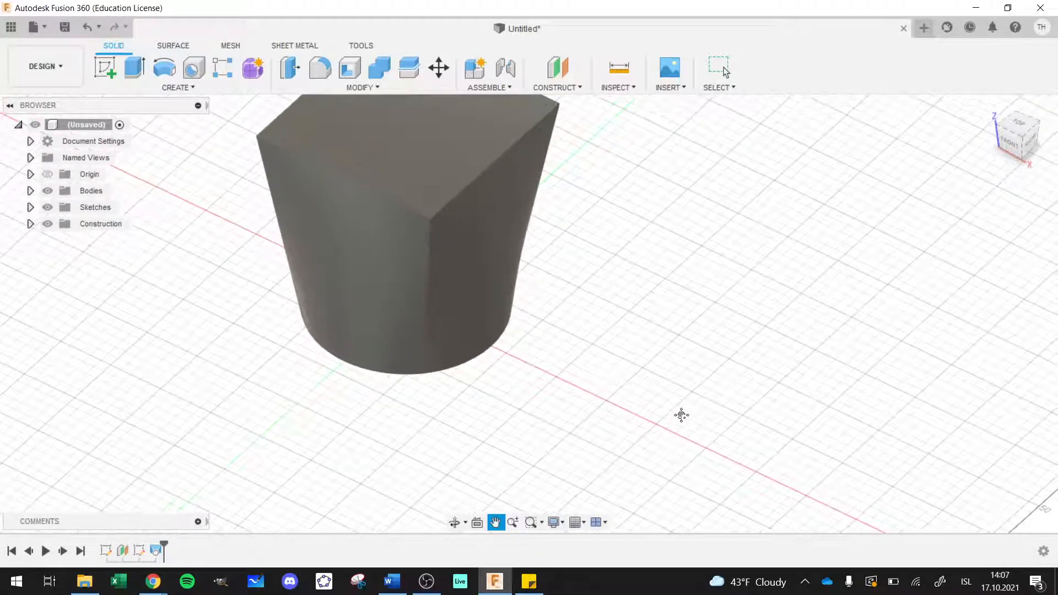
click(204, 86)
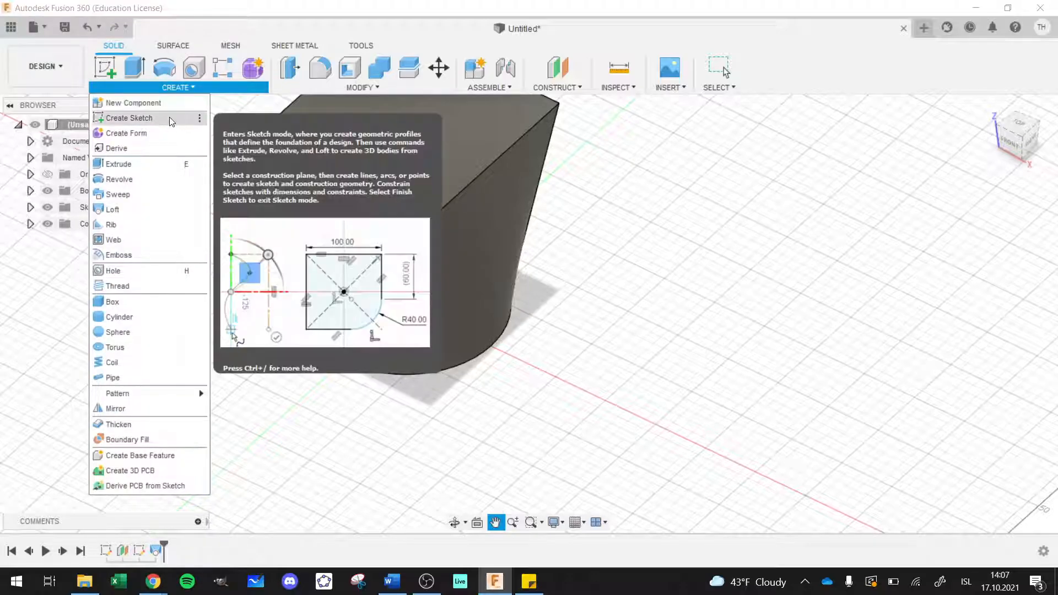
click(170, 118)
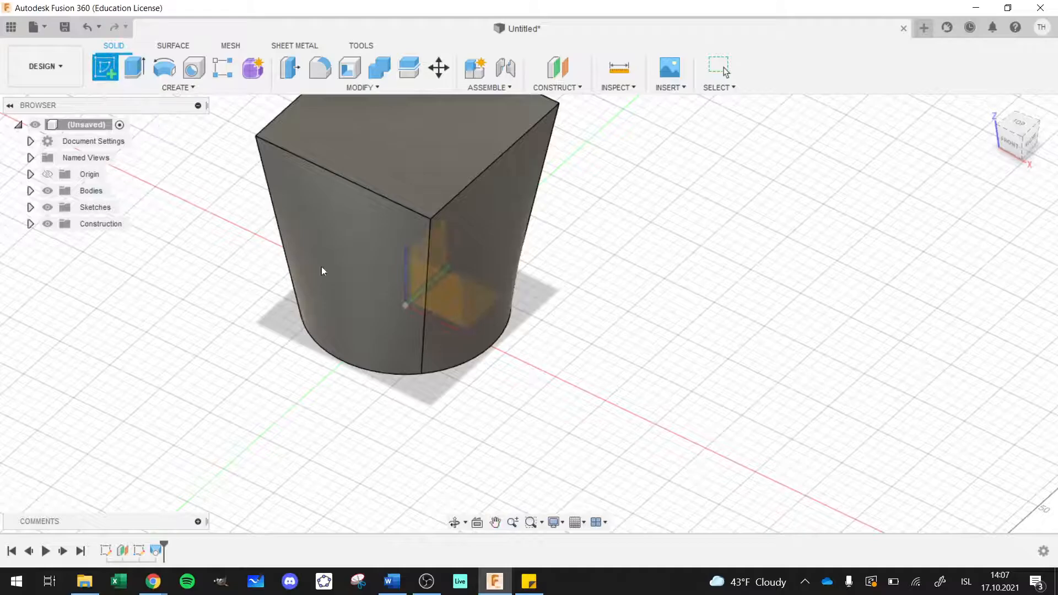
click(481, 305)
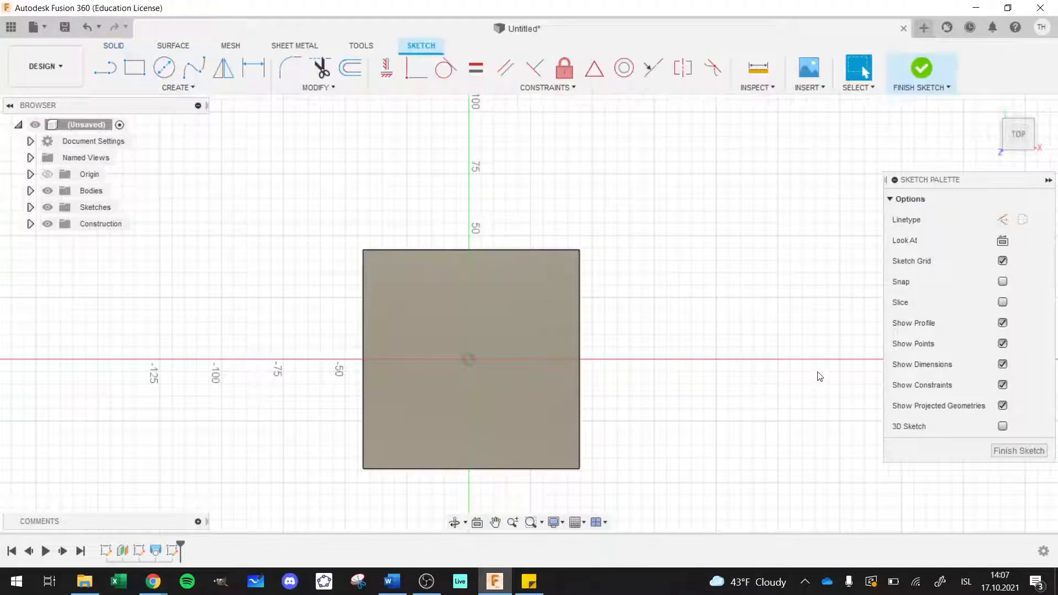
click(164, 67)
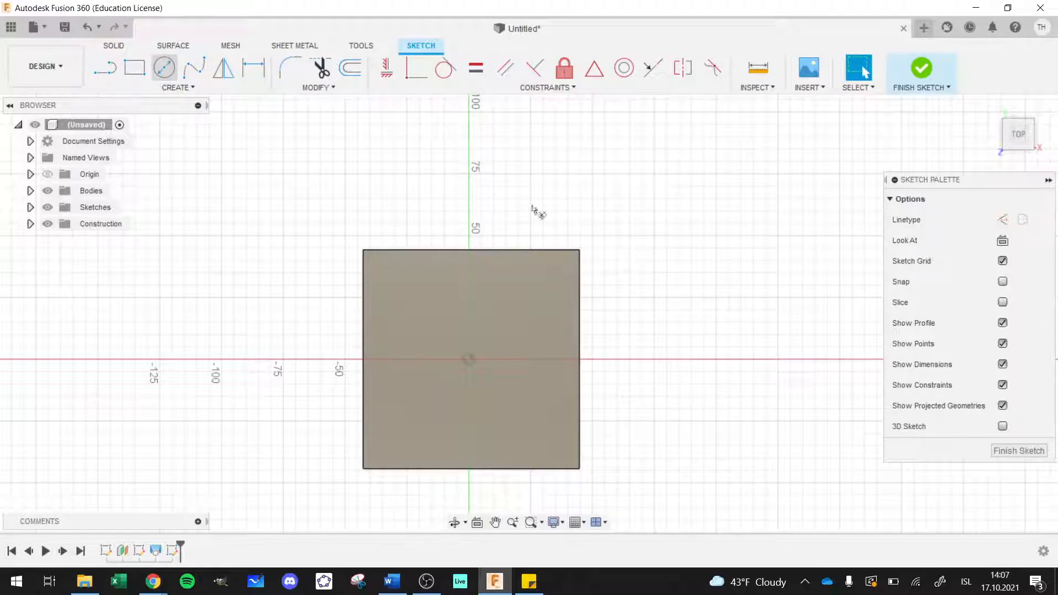
click(759, 359)
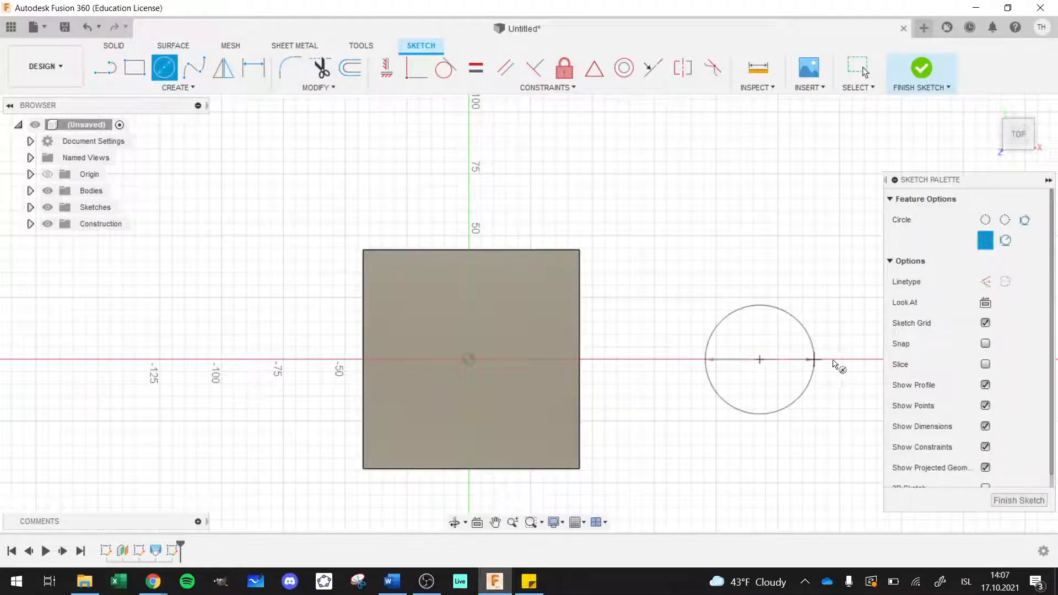
click(844, 364)
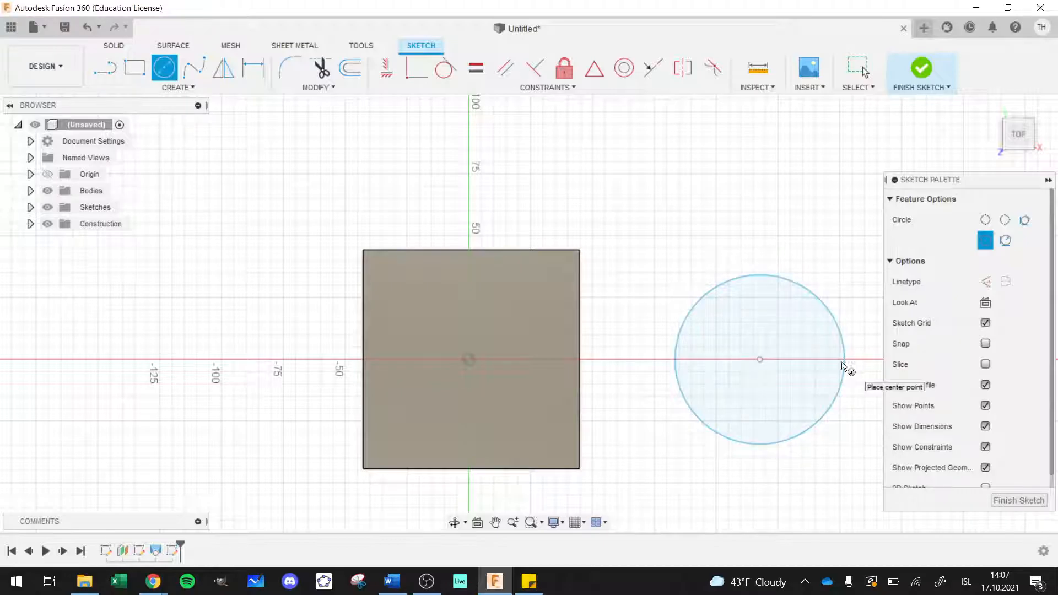
click(920, 69)
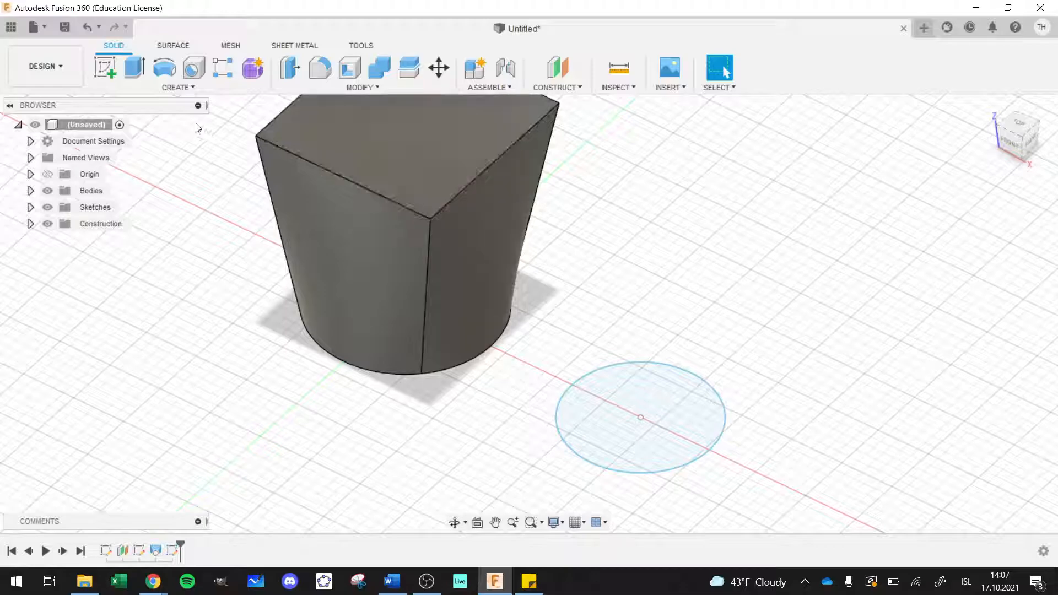
Create a construction plane offset 50 mm above the circle beside the lofted body
click(556, 88)
click(562, 103)
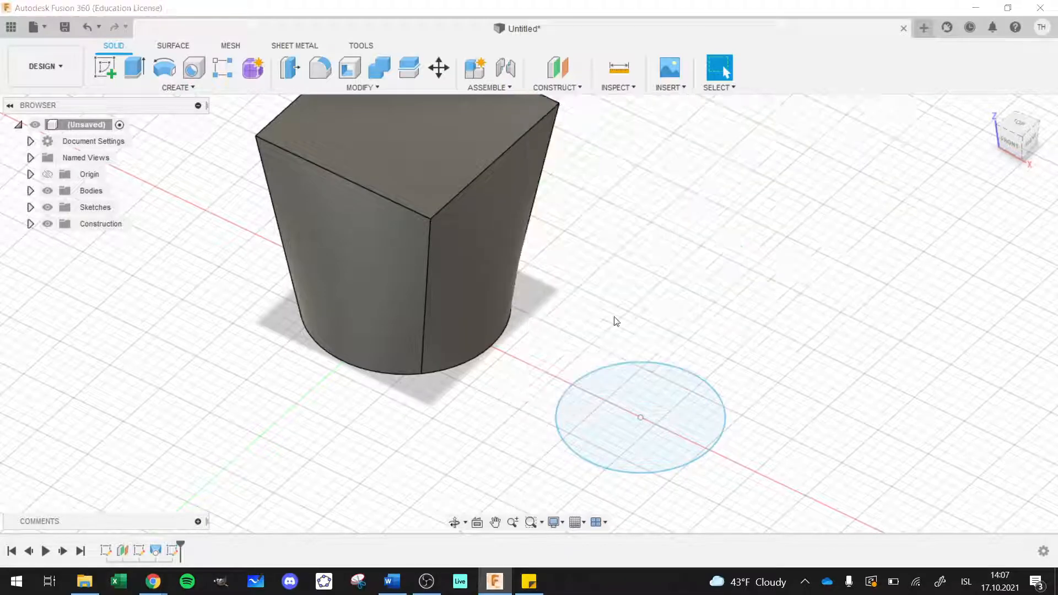
click(671, 429)
drag(640, 406, 639, 312)
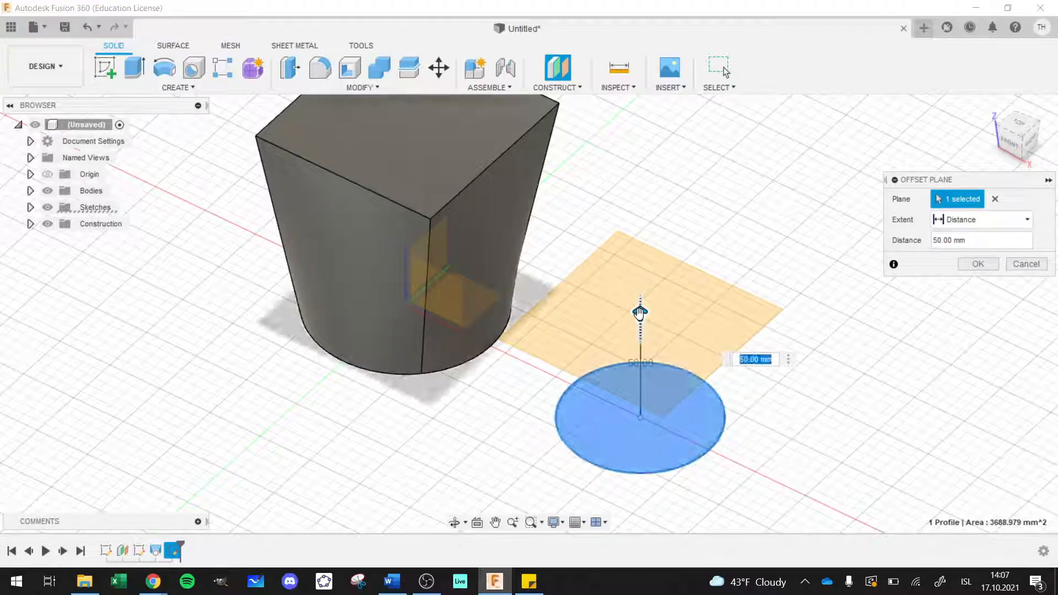
click(979, 264)
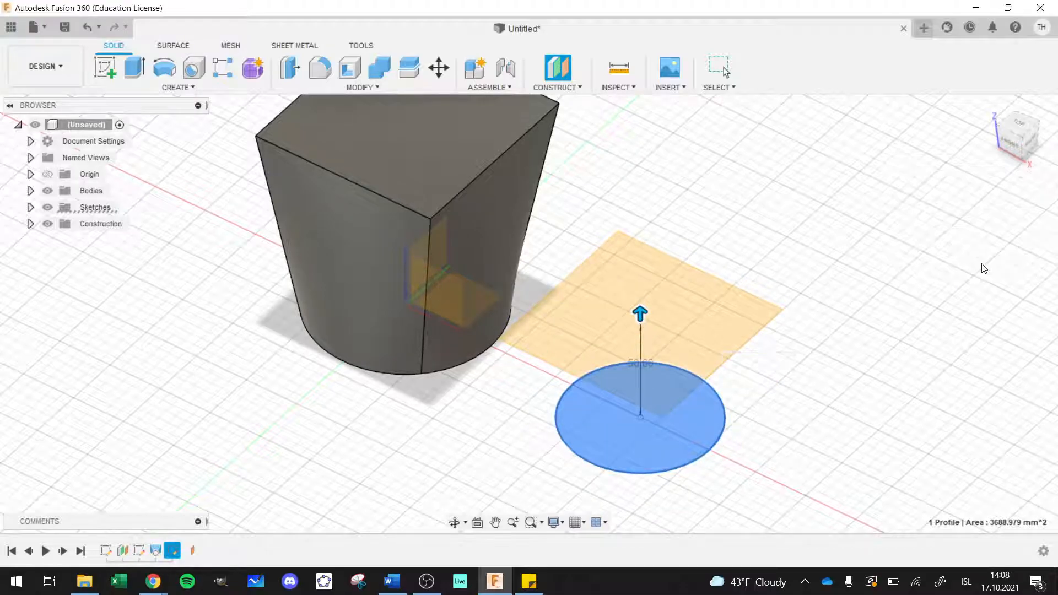
Sketch a closed ten-point fit point spline about 82 by 86 mm around the circle's outline on the offset plane and finish the sketch
click(201, 88)
click(167, 114)
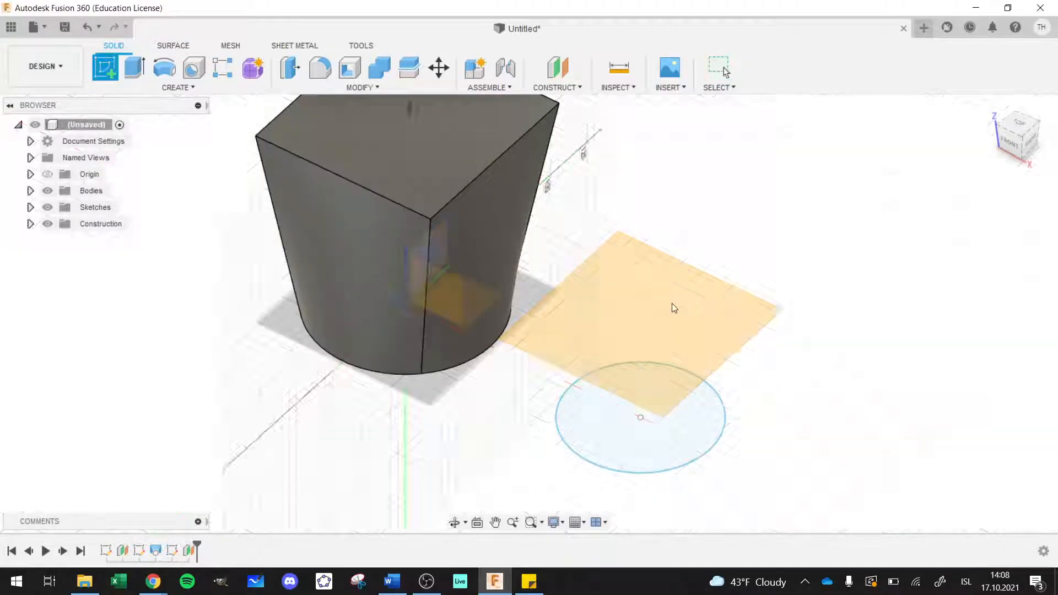
click(672, 304)
click(730, 324)
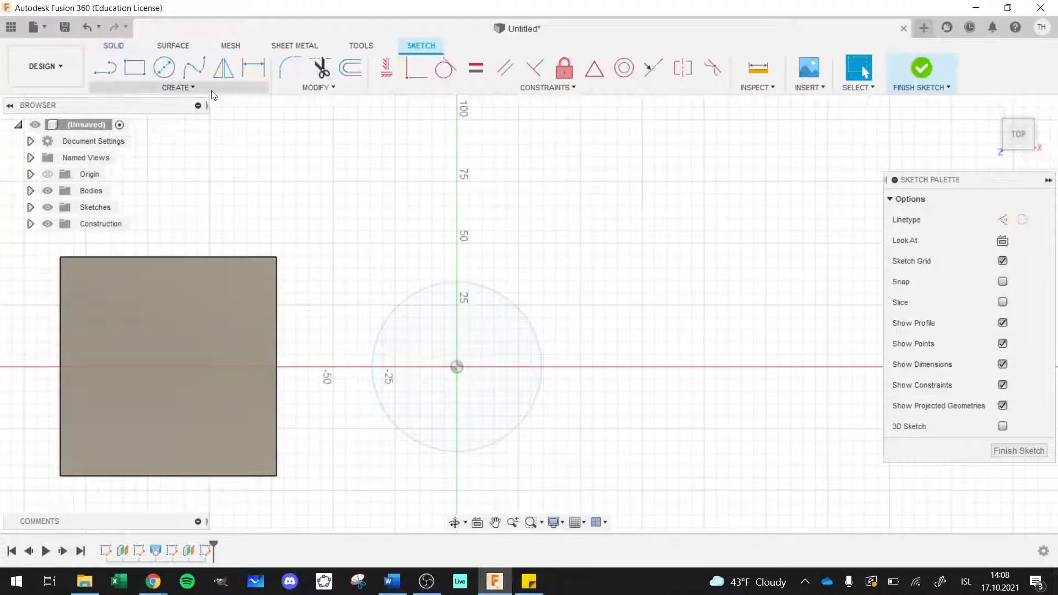
click(200, 91)
mouse_move(189, 154)
mouse_move(192, 211)
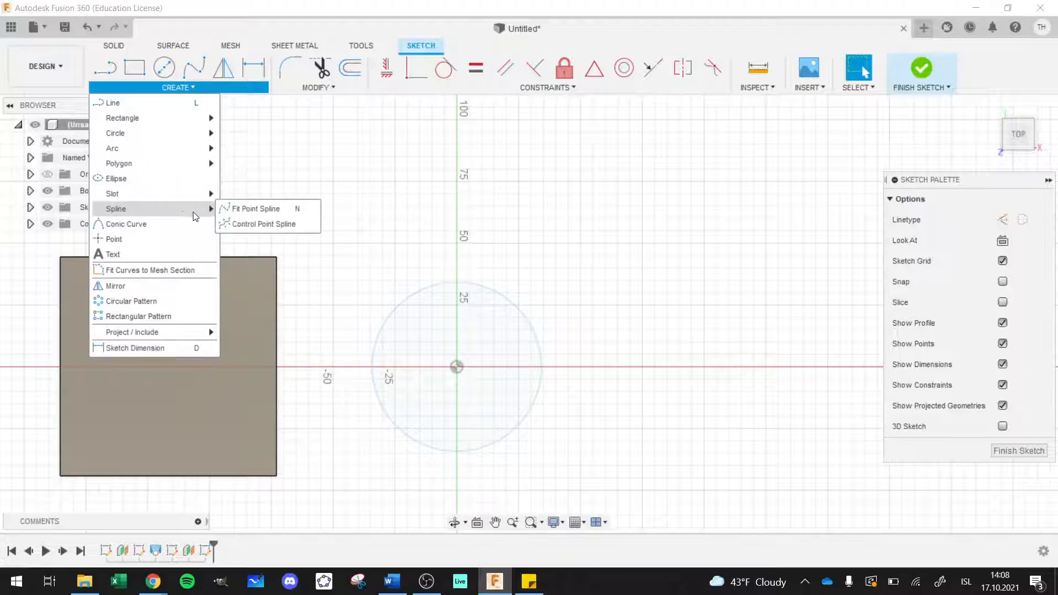
click(247, 210)
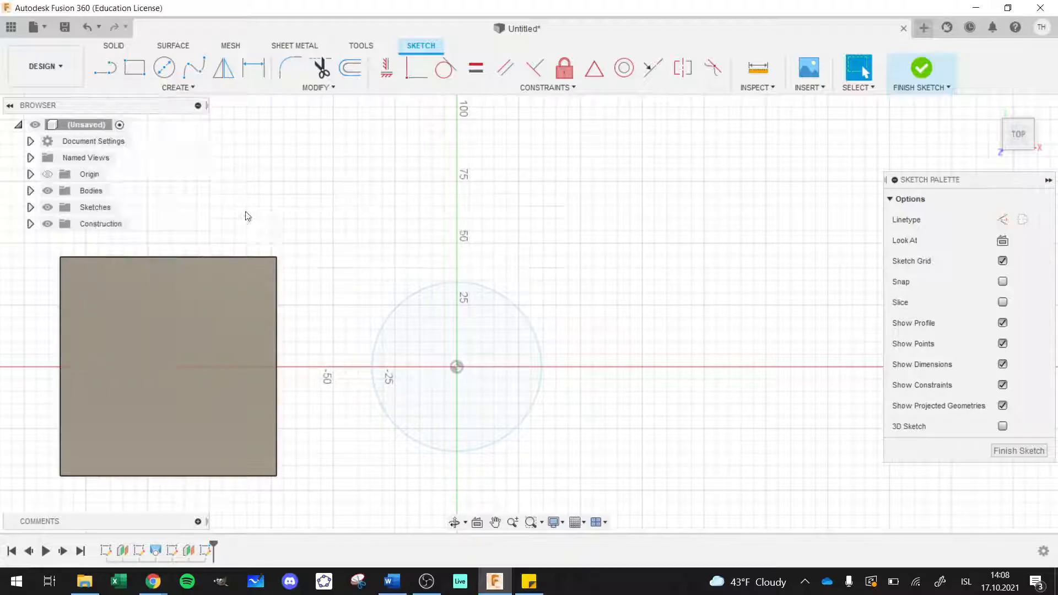
click(406, 266)
click(454, 302)
click(534, 302)
click(566, 357)
click(519, 407)
click(461, 474)
click(401, 450)
click(396, 399)
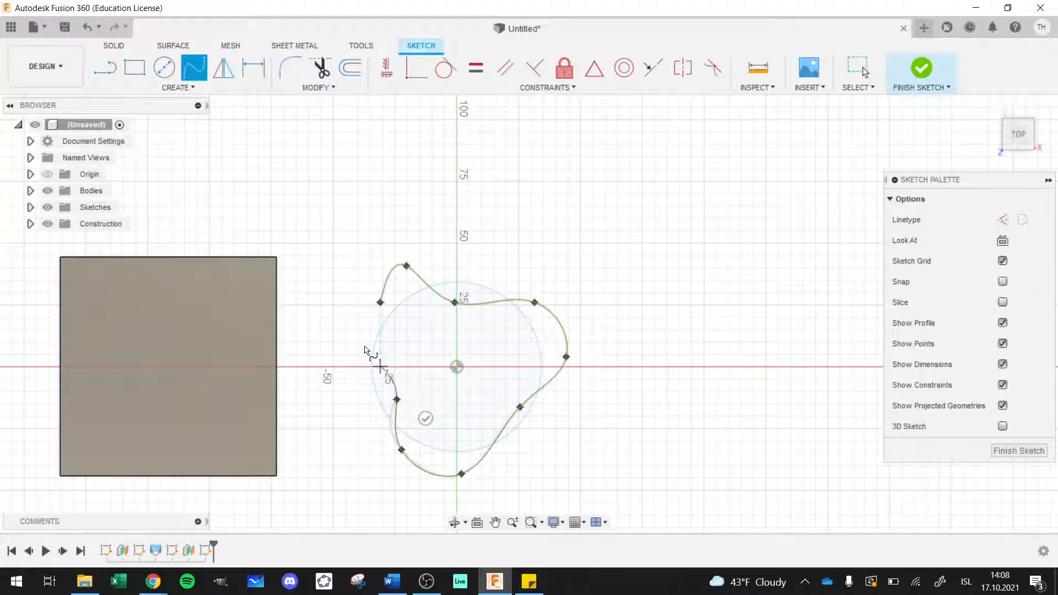
click(364, 345)
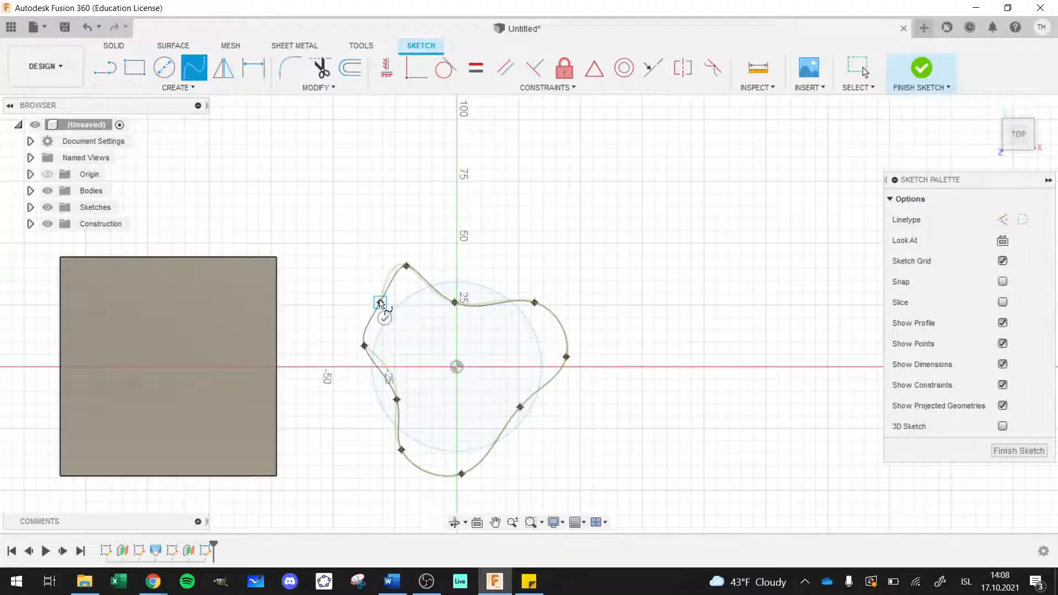
click(380, 302)
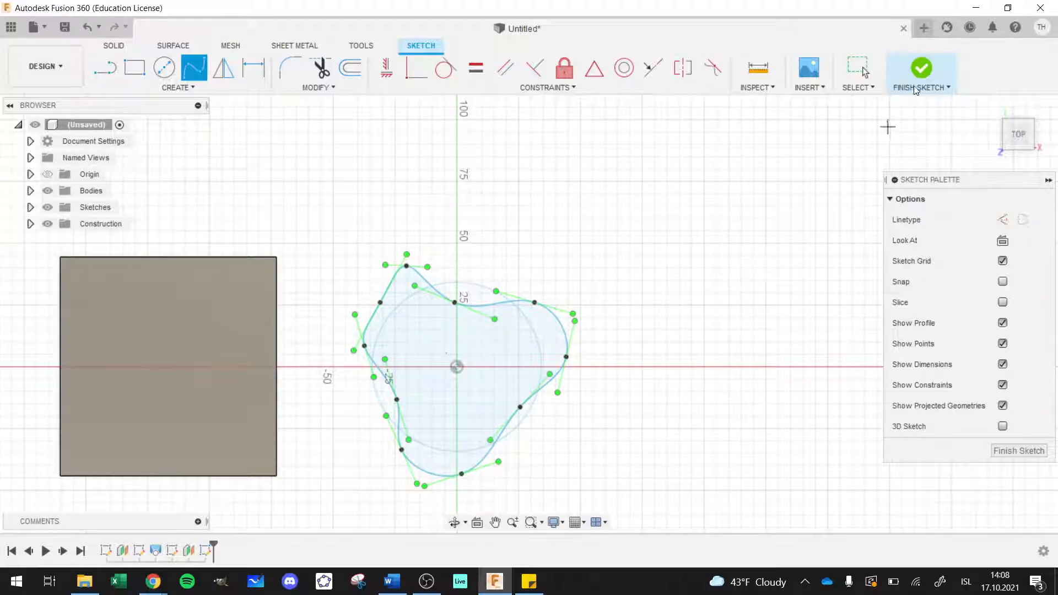
click(920, 71)
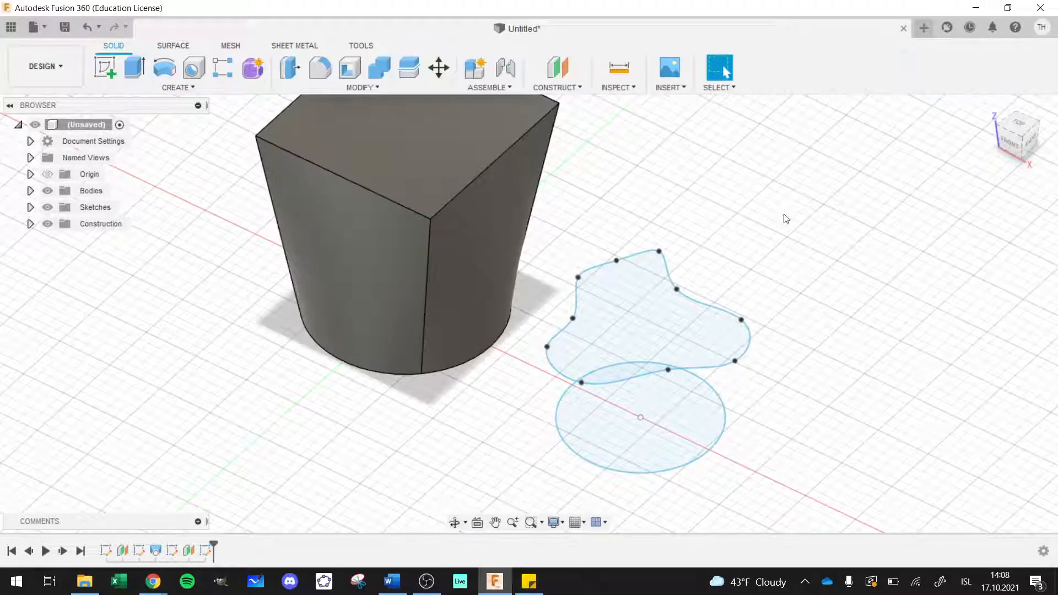
Create a construction plane offset 50 mm above the closed spline profile
click(570, 91)
click(568, 102)
click(689, 324)
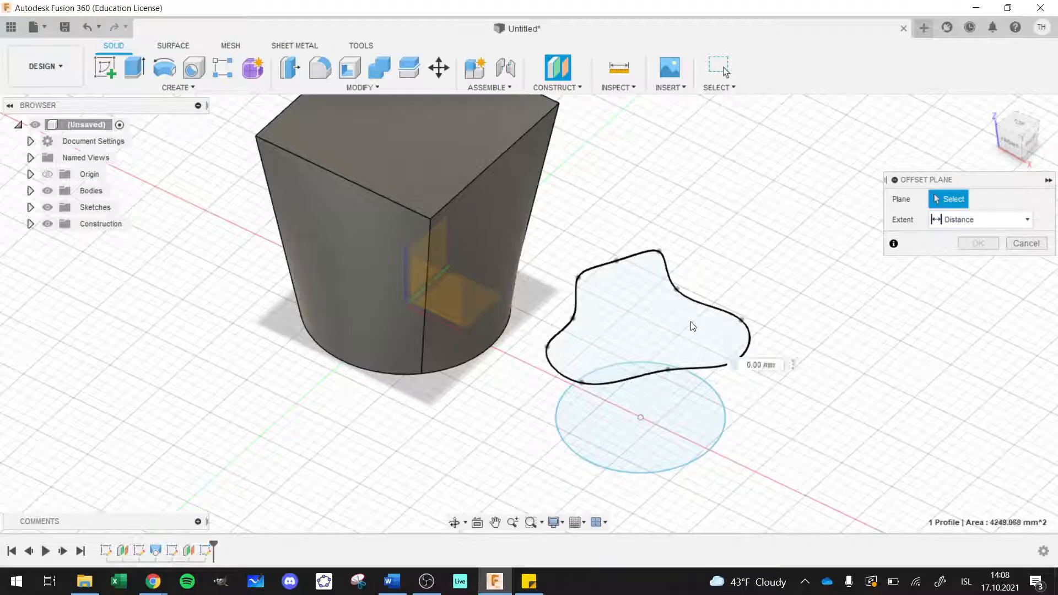
drag(643, 312, 644, 224)
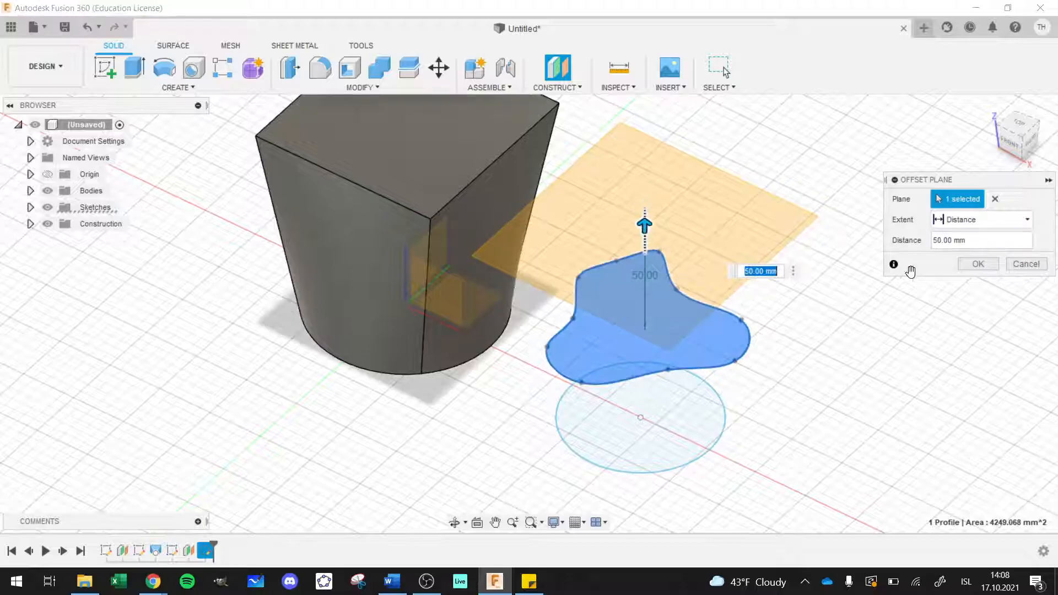
click(977, 266)
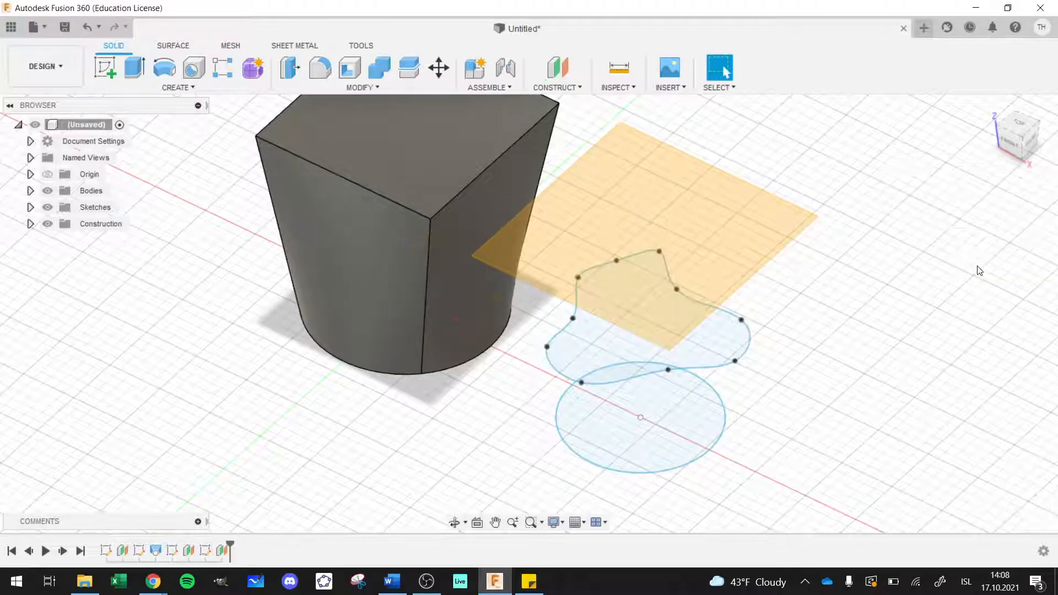
Start a sketch on the new offset plane above the spline profile
click(203, 87)
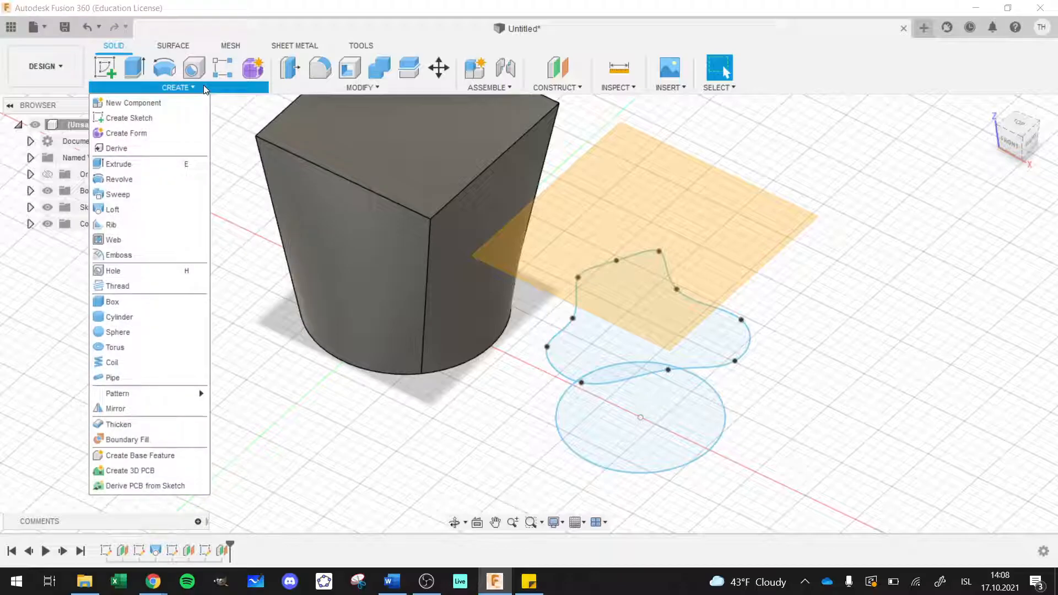
click(186, 119)
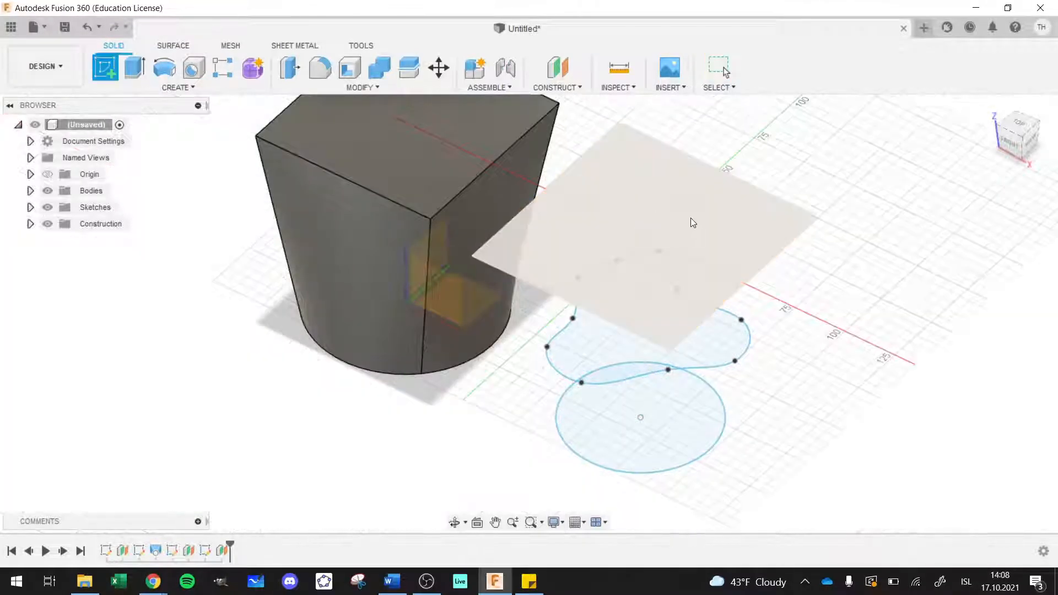
click(744, 227)
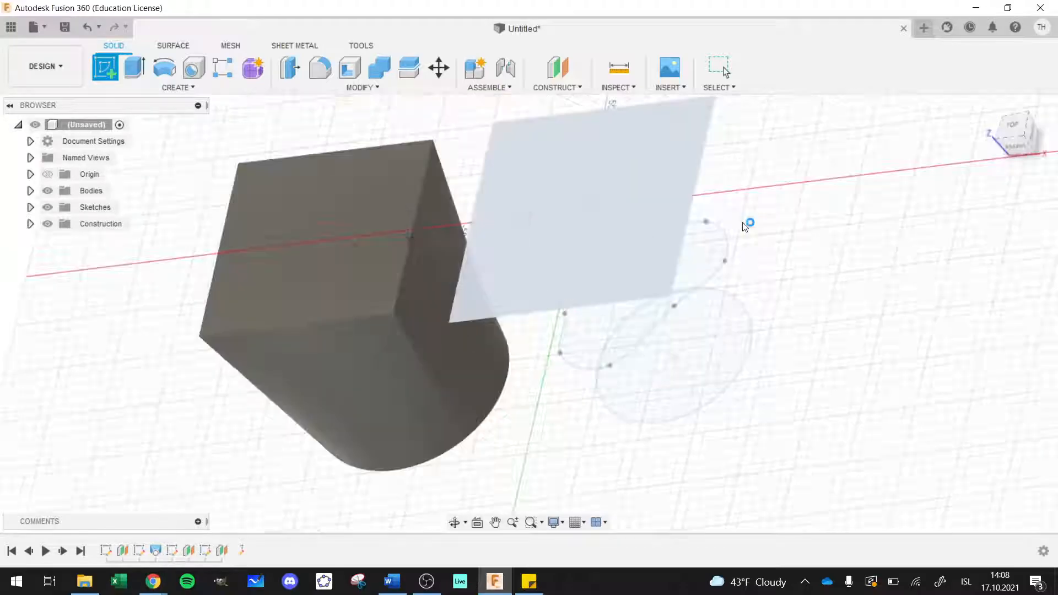
click(179, 88)
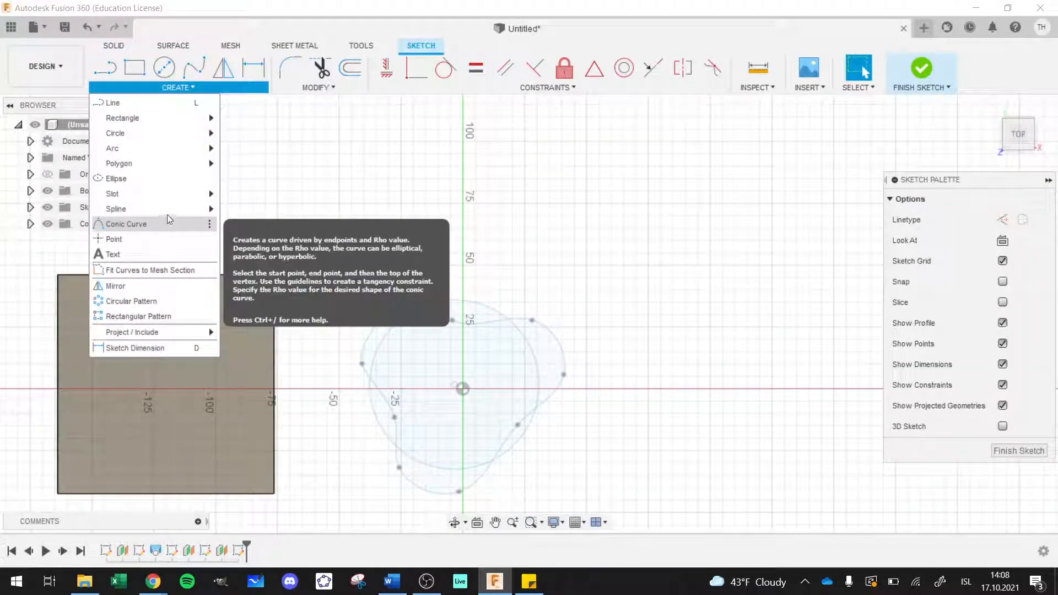
mouse_move(165, 208)
click(245, 208)
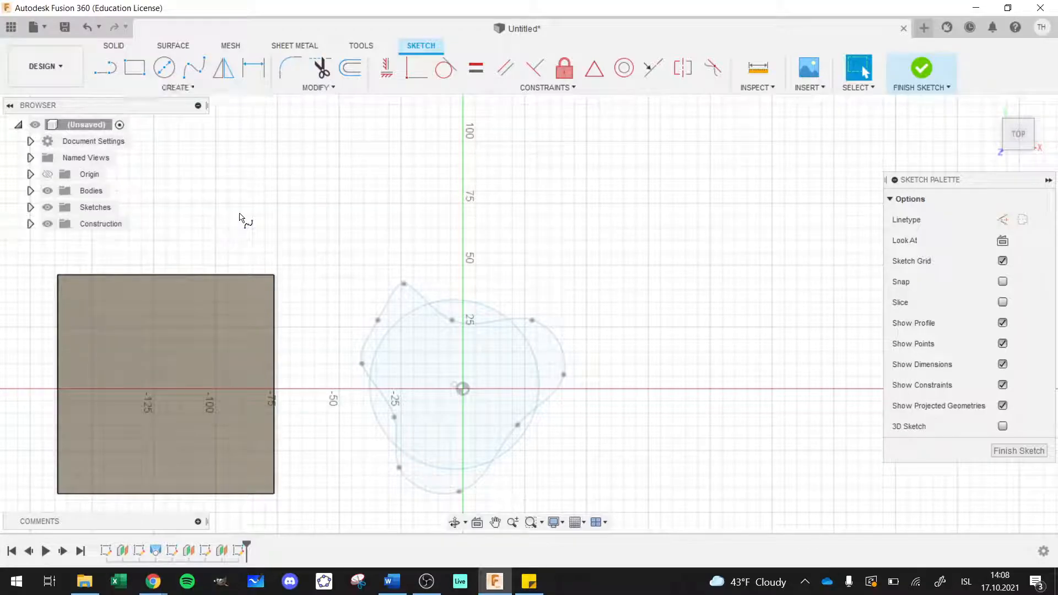
click(351, 425)
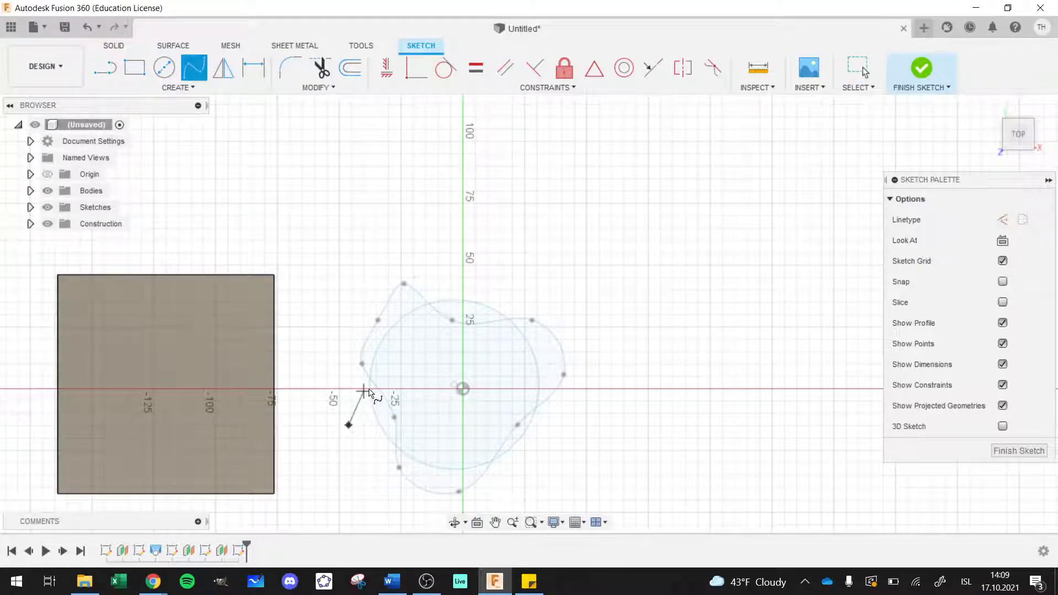
click(368, 388)
click(362, 317)
click(433, 275)
click(465, 313)
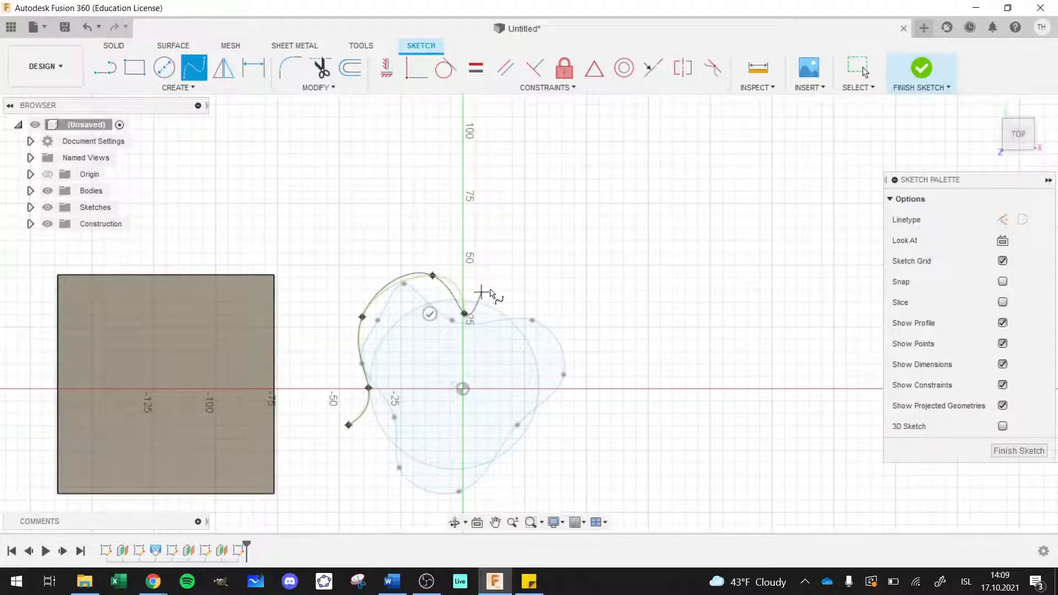
click(491, 288)
click(522, 303)
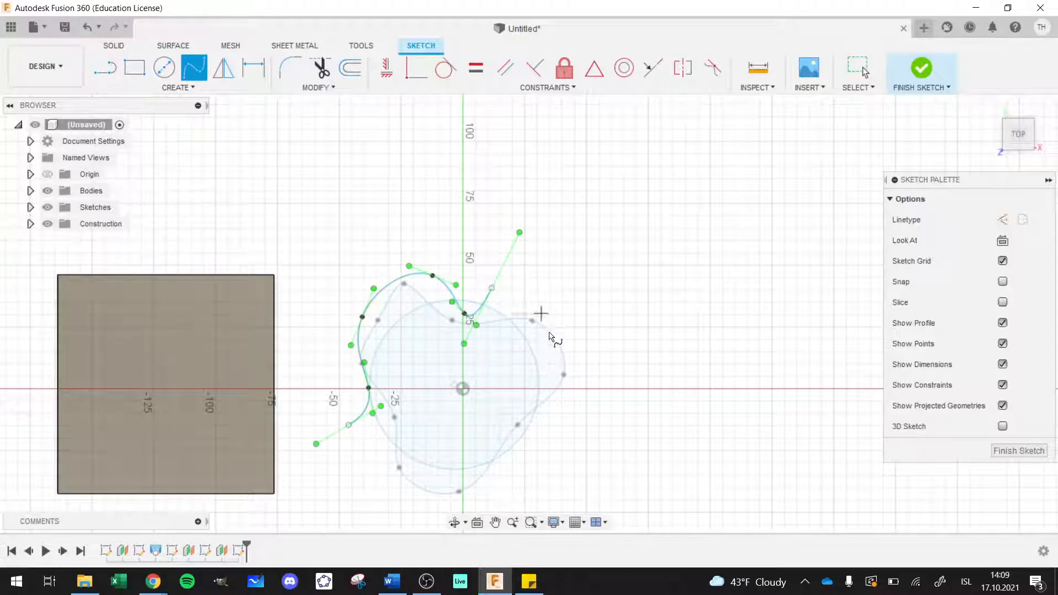
key(Escape)
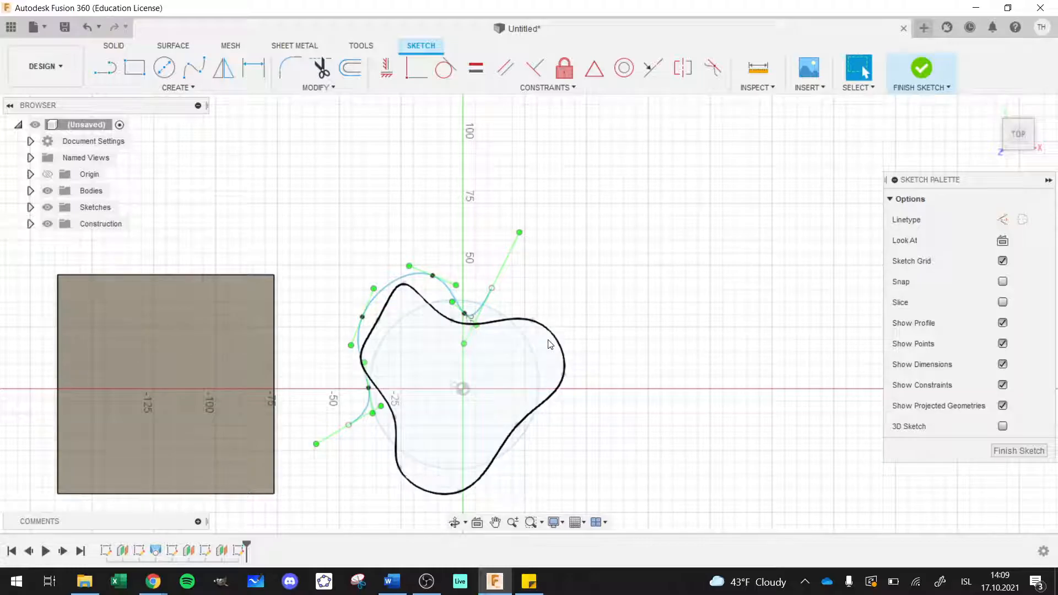
key(ctrl+z)
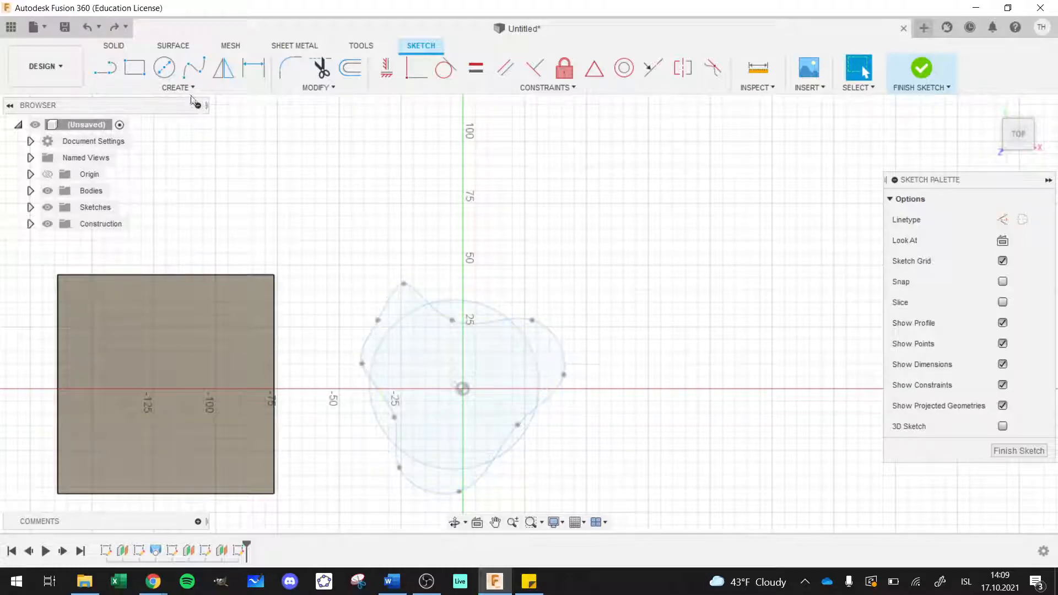
Draw a closed wavy 13-point fit point spline about 90 by 78 mm around the lower profiles and finish the sketch
click(186, 89)
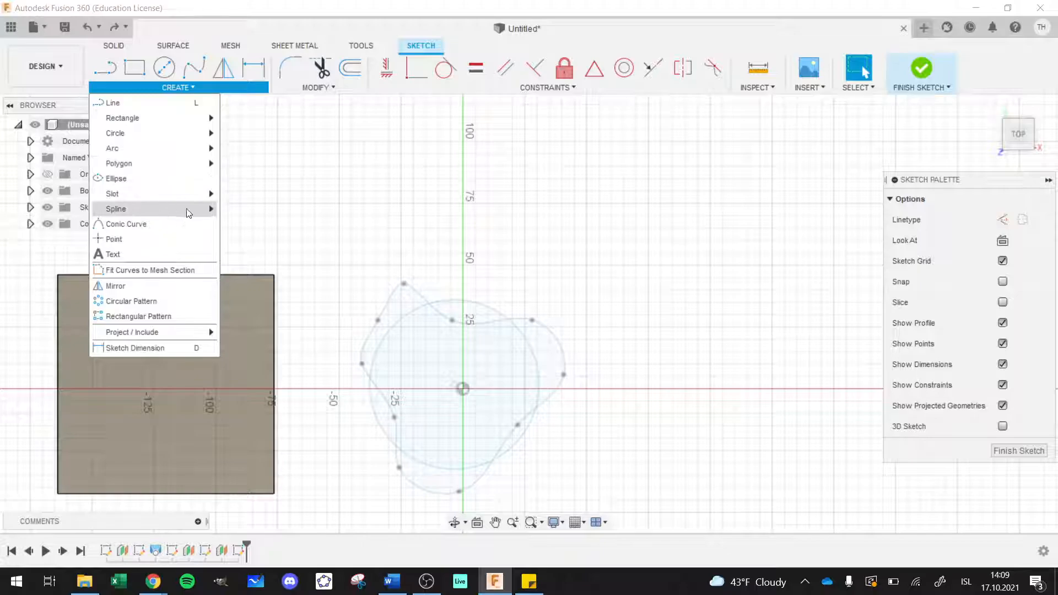
click(224, 209)
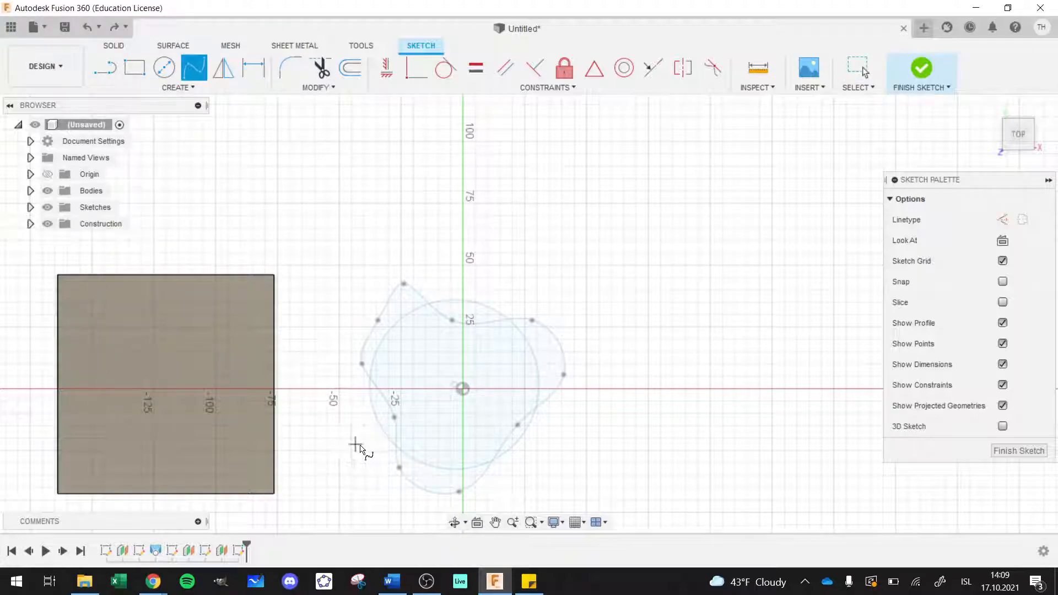
click(346, 392)
click(382, 359)
click(361, 312)
click(415, 302)
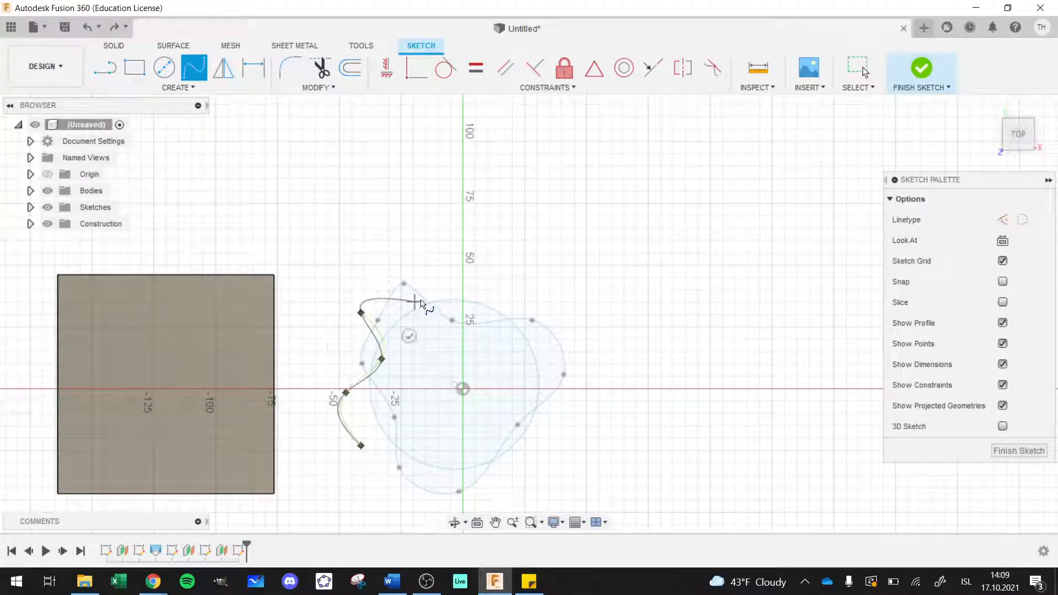
click(471, 282)
click(520, 305)
click(518, 353)
click(558, 393)
click(545, 445)
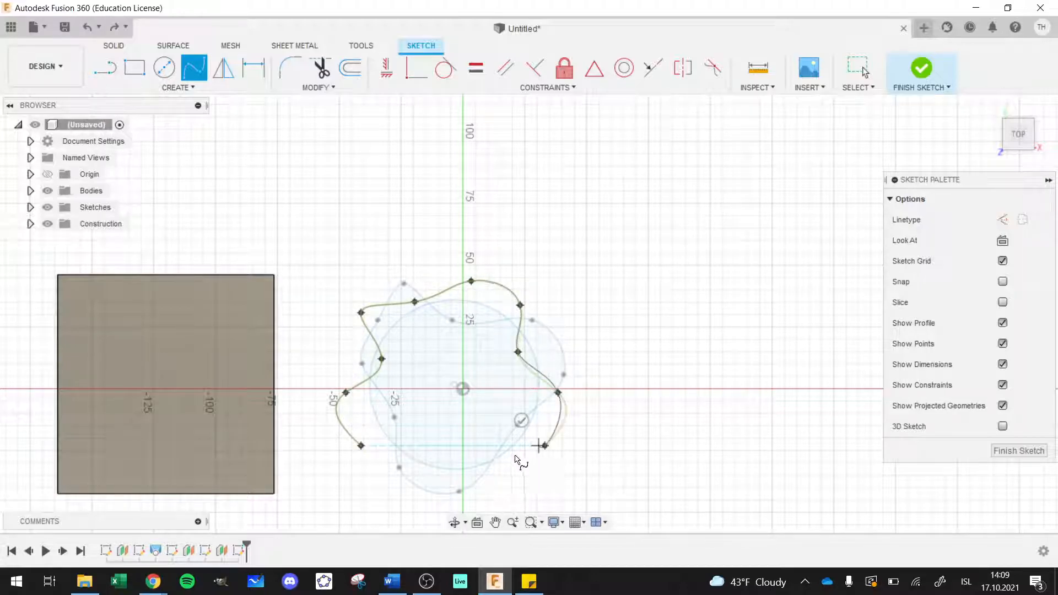
click(450, 445)
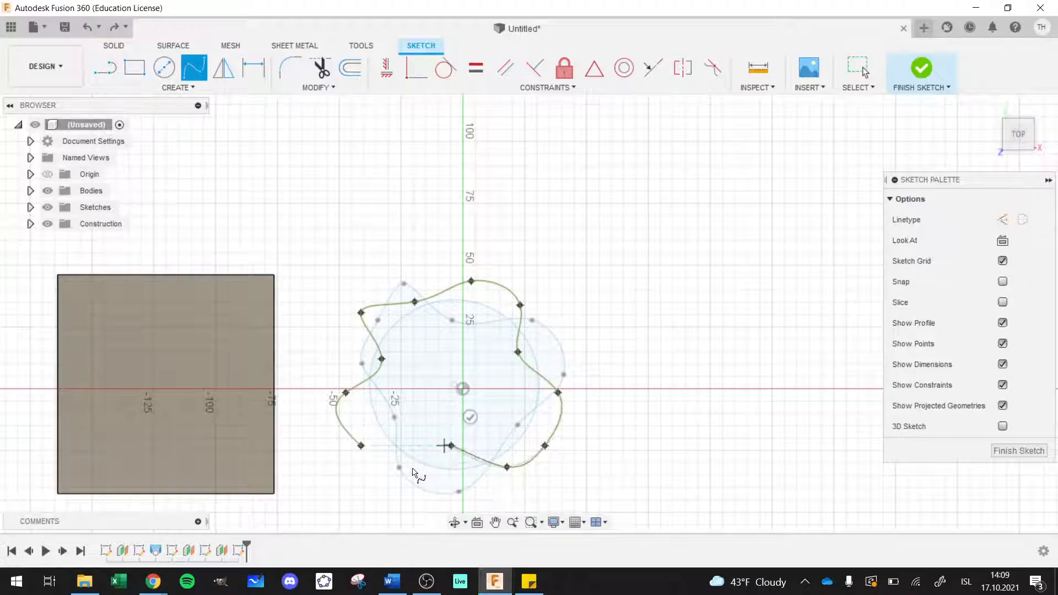
click(407, 471)
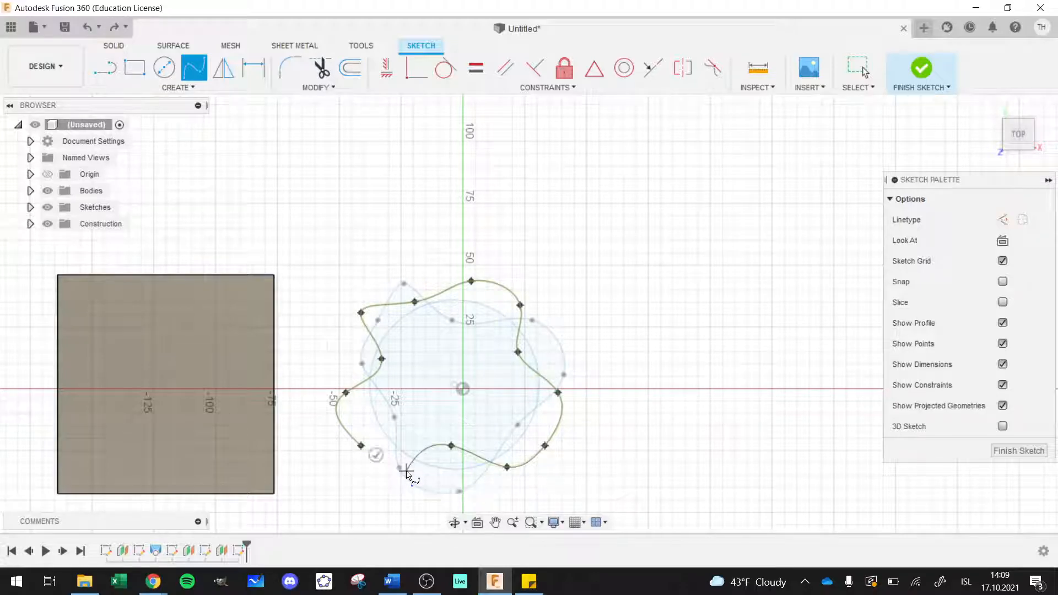
click(360, 445)
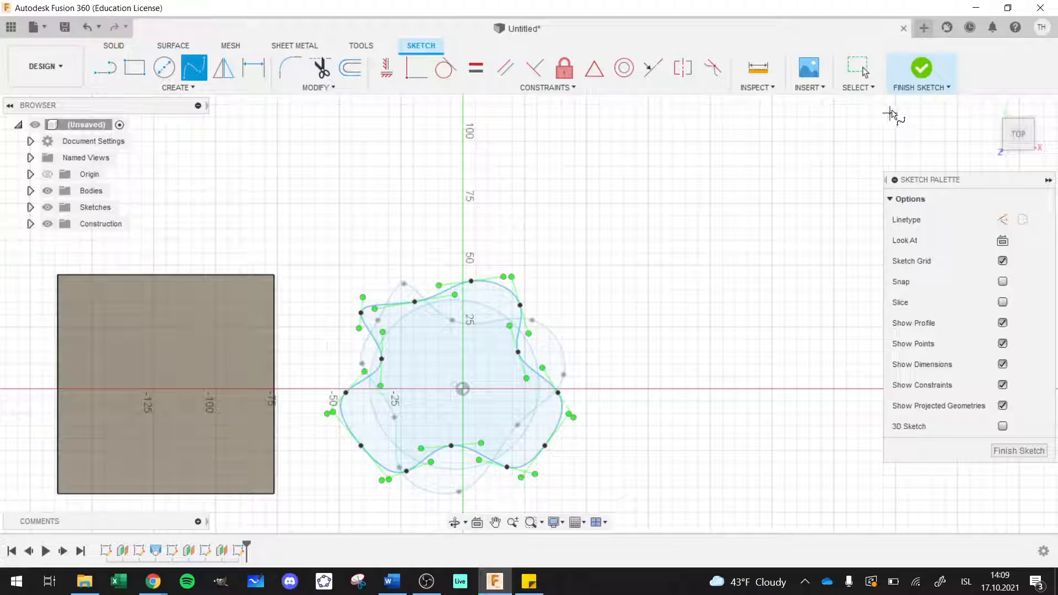
click(919, 70)
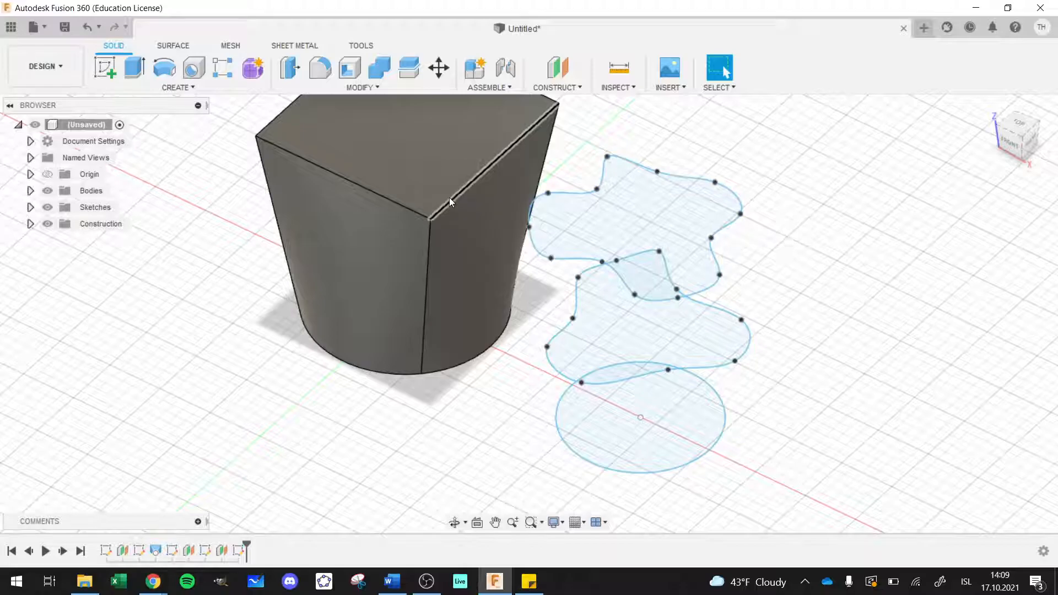
Loft from the base circle through the middle spline profile to the top spline profile as a new body
click(195, 88)
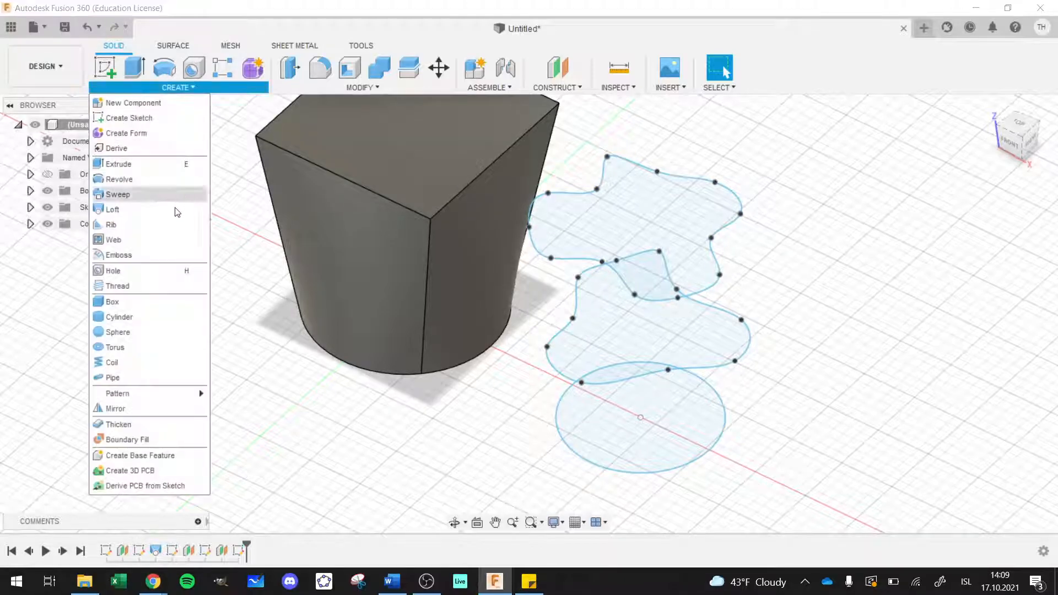
key(Escape)
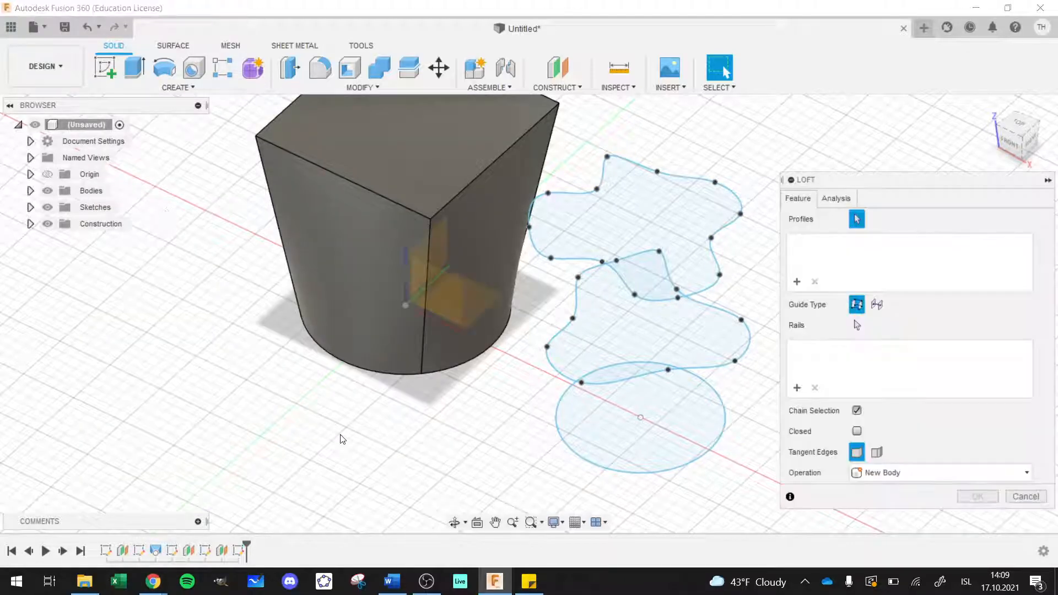
click(570, 438)
click(594, 441)
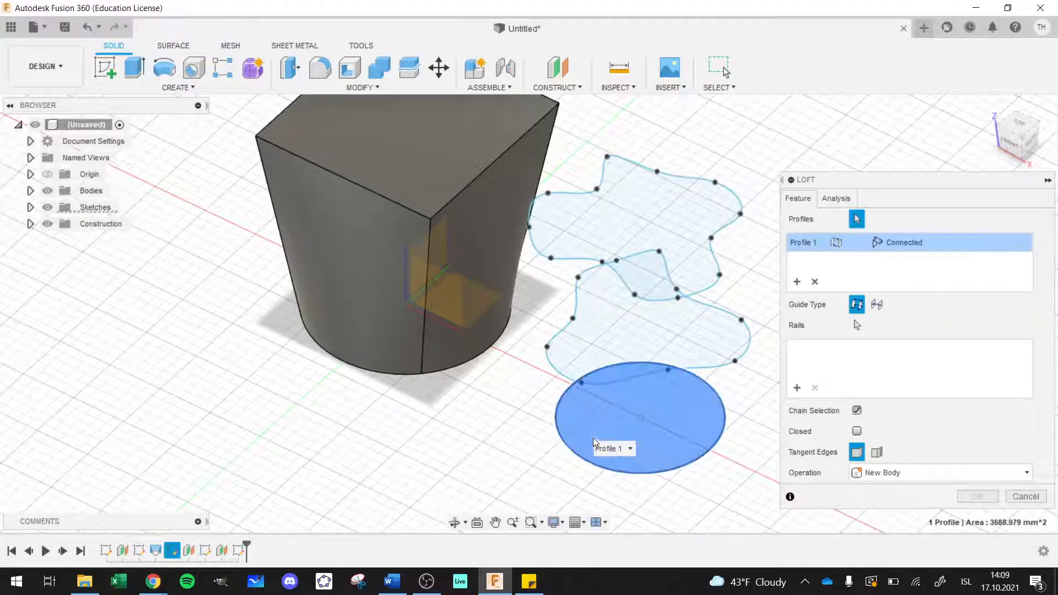
click(606, 348)
click(604, 231)
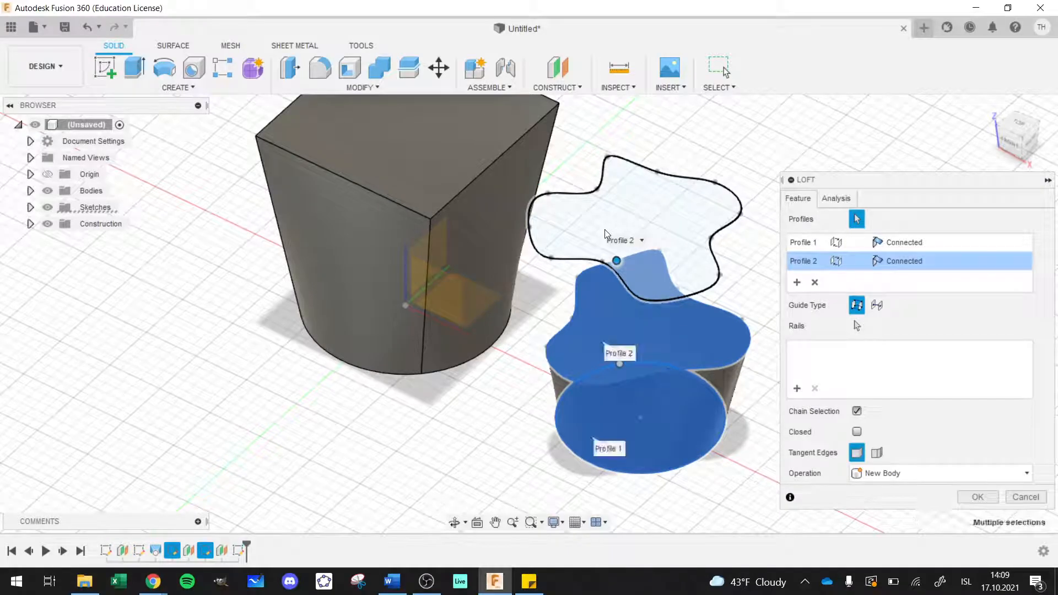
click(976, 500)
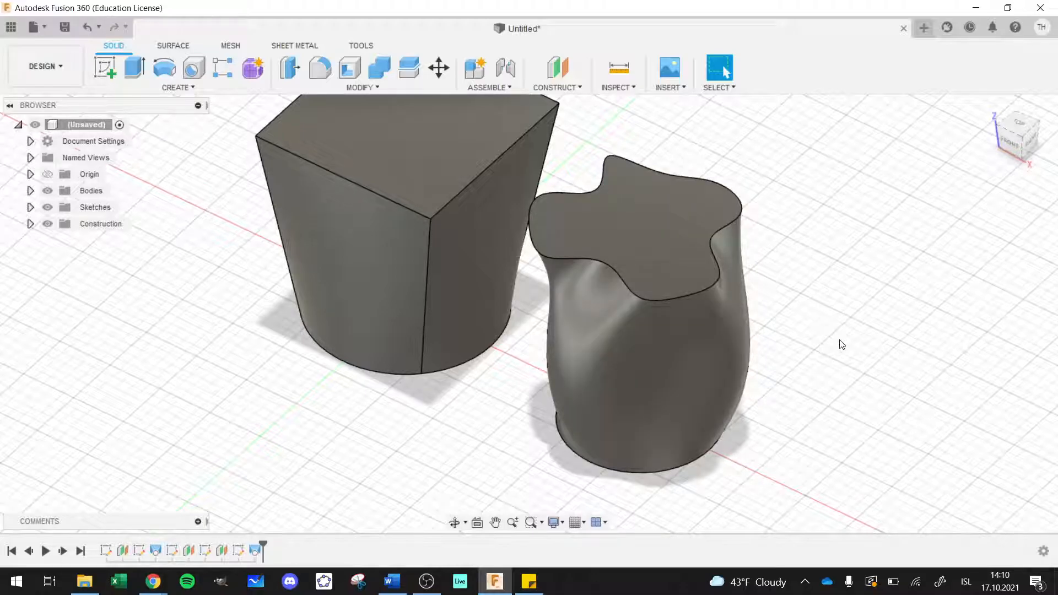
Try to shell the wavy lofted body through its top face with a 1.6 mm inside thickness
click(312, 90)
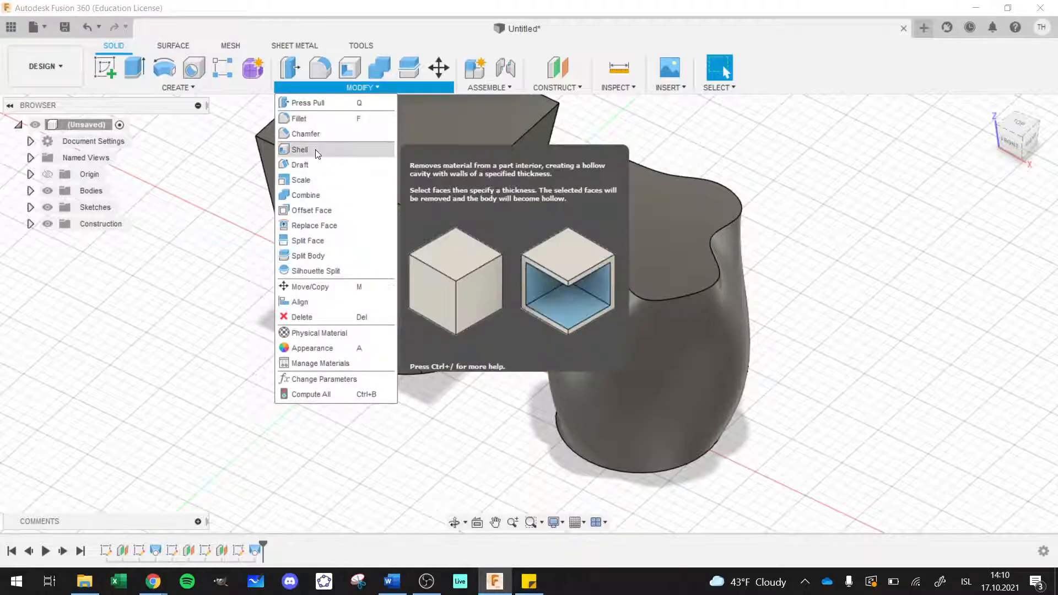
click(317, 152)
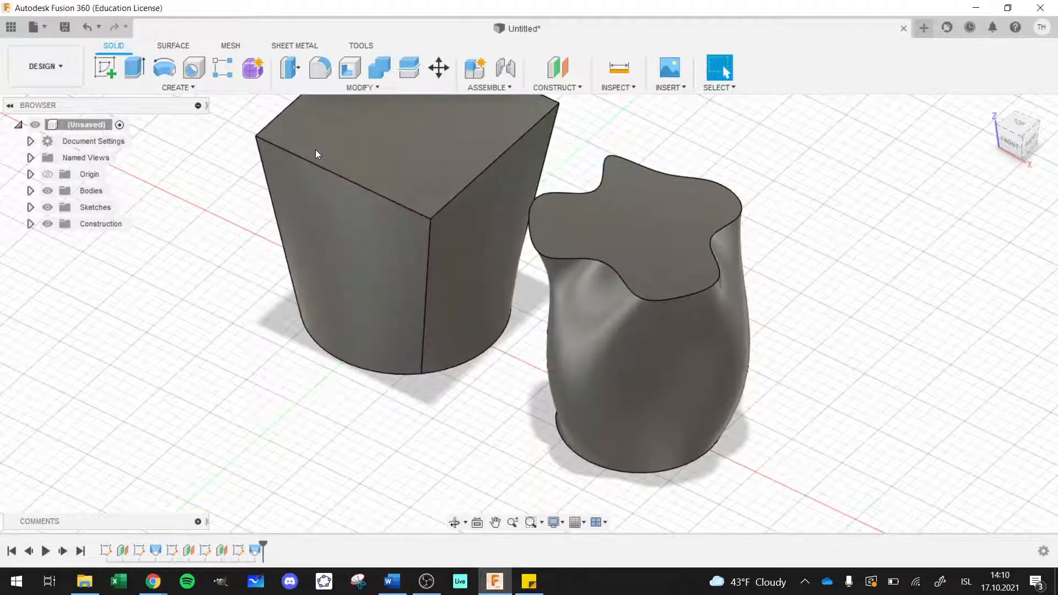
click(650, 237)
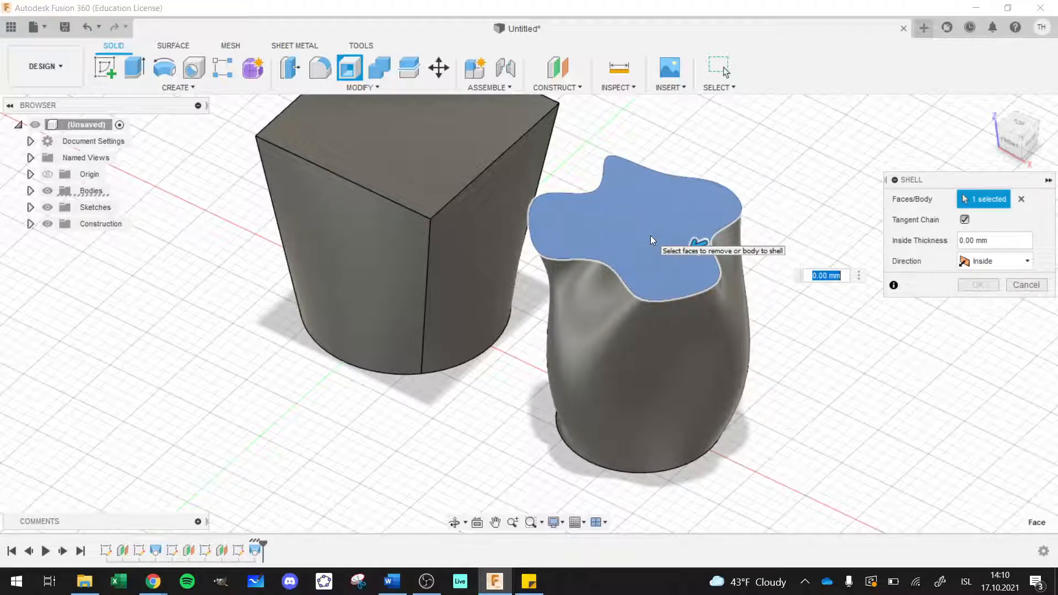
text(1)
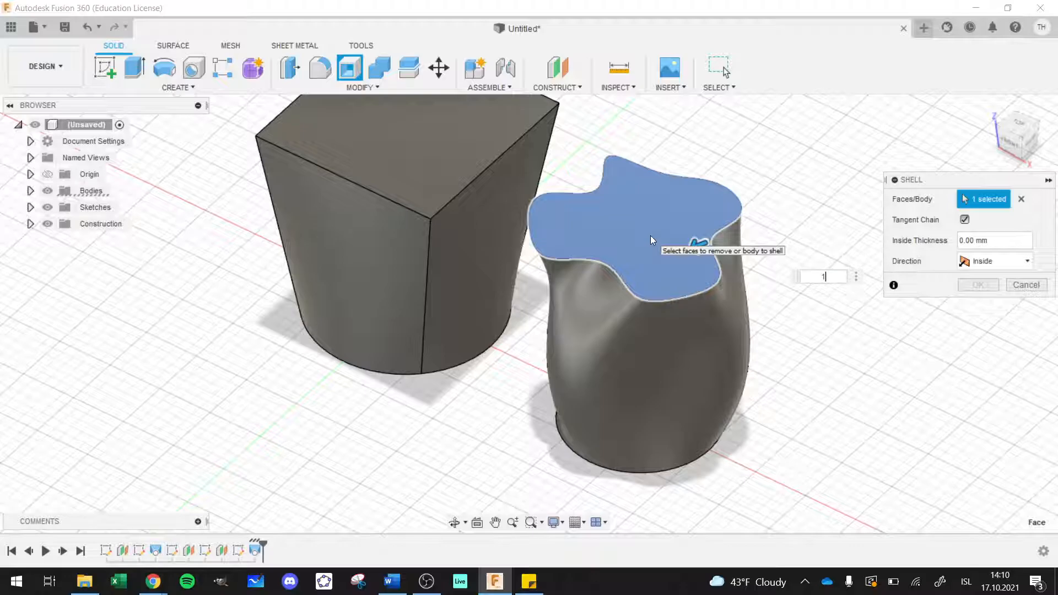
text(.6)
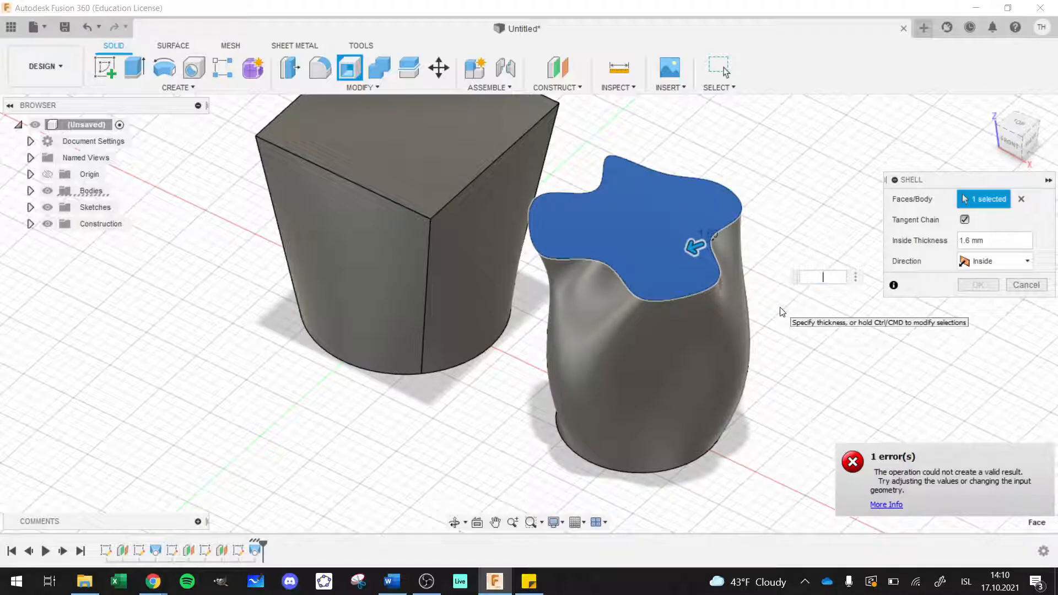
Set the shell's inside thickness to 1.2 mm and complete the shell
text(1)
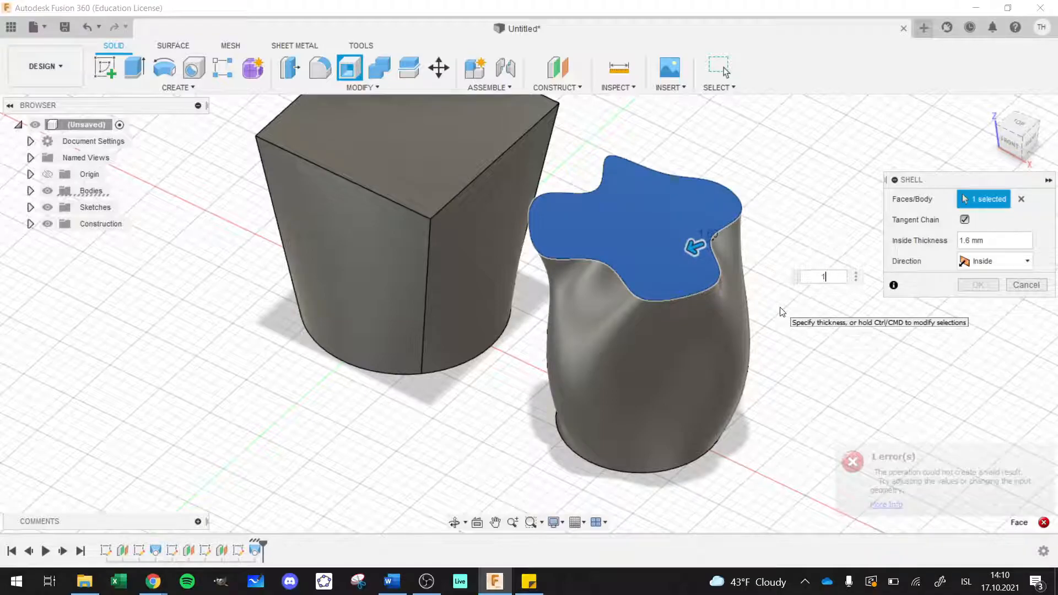
text(.2)
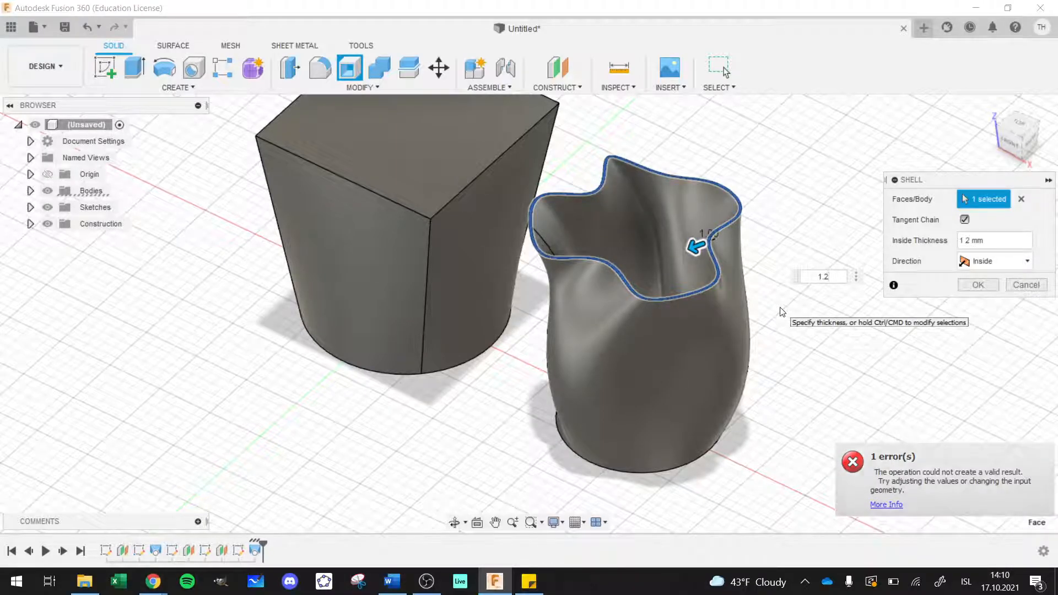
key(Return)
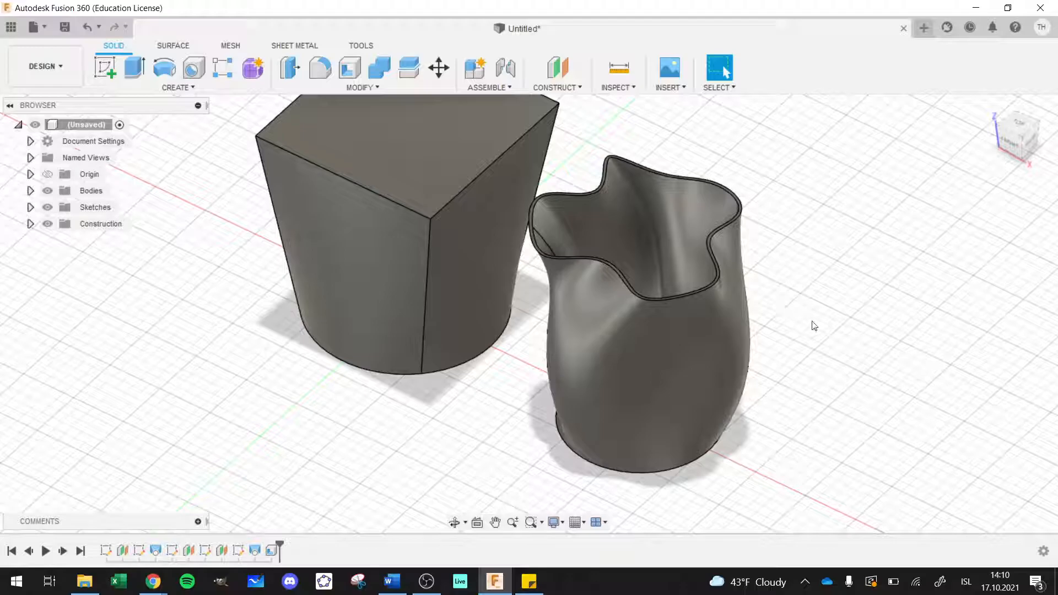
click(454, 522)
mouse_move(794, 358)
mouse_down()
mouse_move(781, 314)
mouse_move(751, 411)
mouse_move(757, 381)
mouse_move(798, 341)
mouse_up()
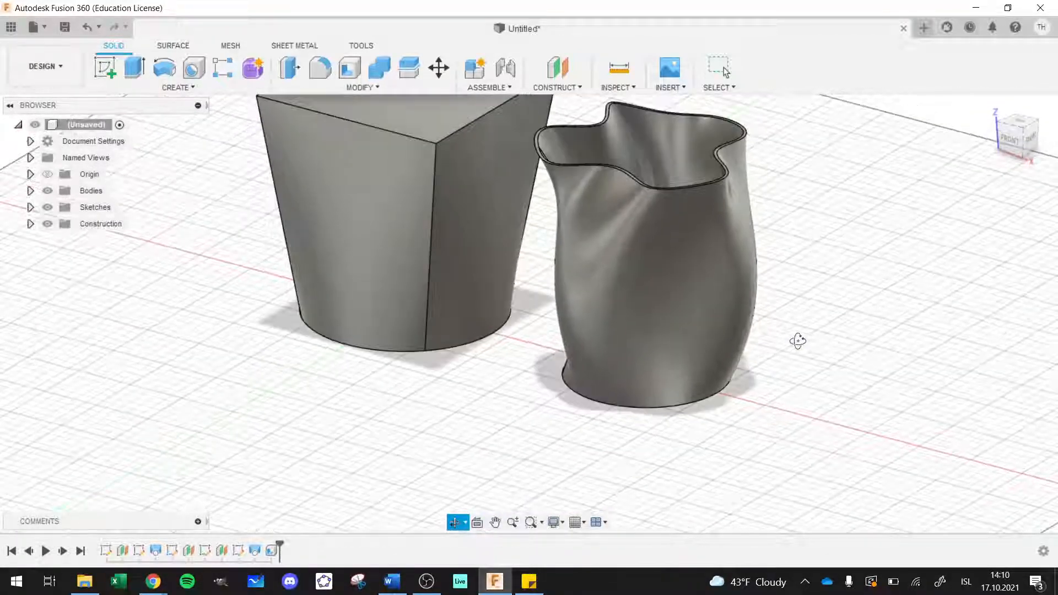
click(427, 583)
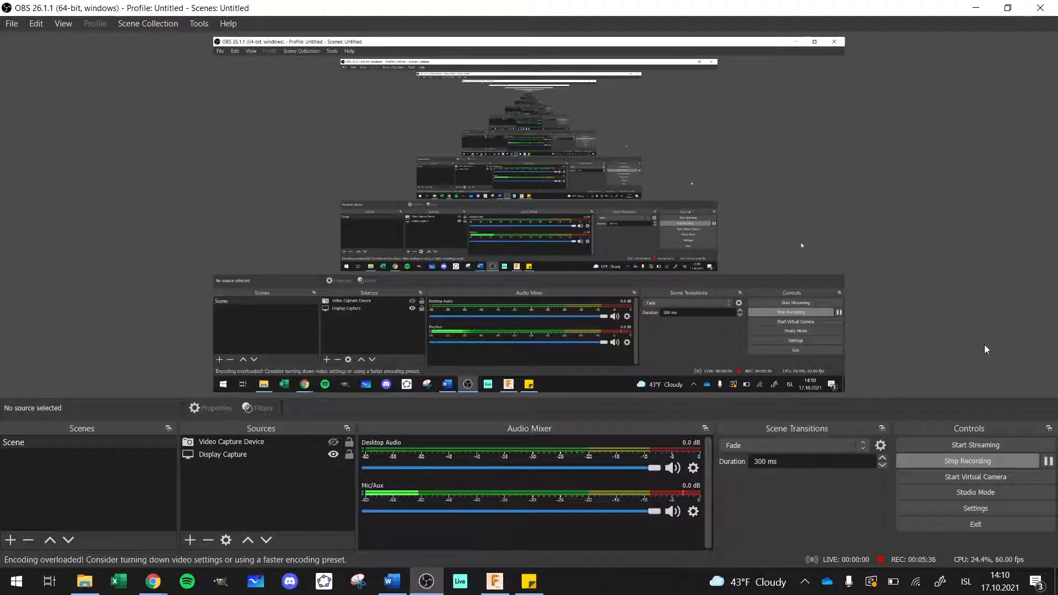